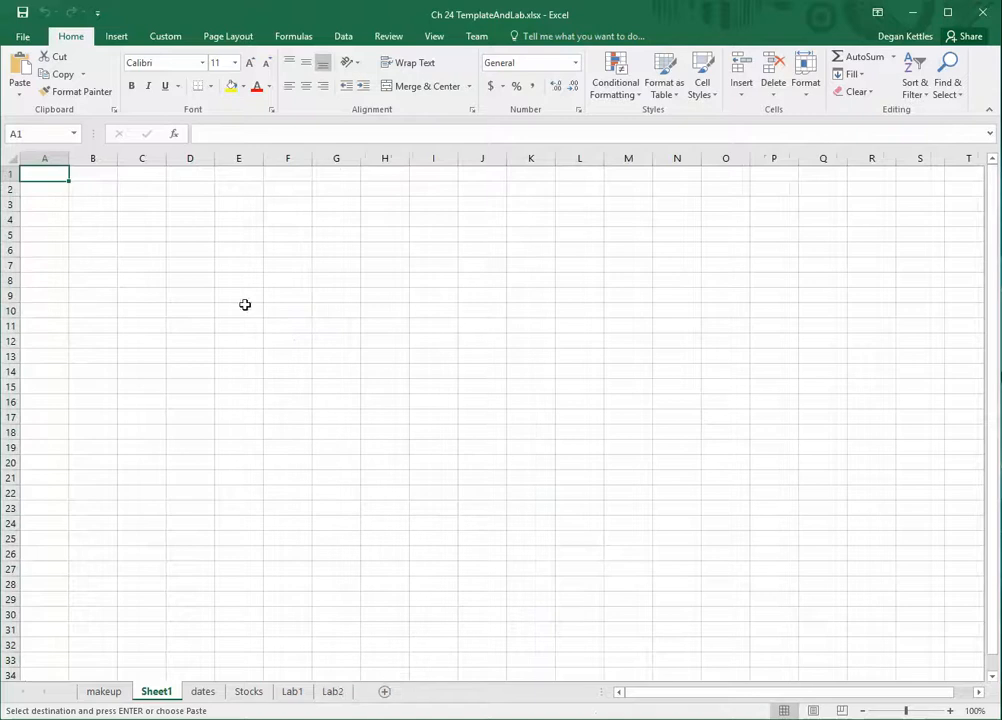
# - Paste the copied Units values into Sheet1 starting at cell E9
pyautogui.click(246, 298)
pyautogui.hotkey('ctrl', 'v')
pyautogui.scroll(-1, 329, 258)
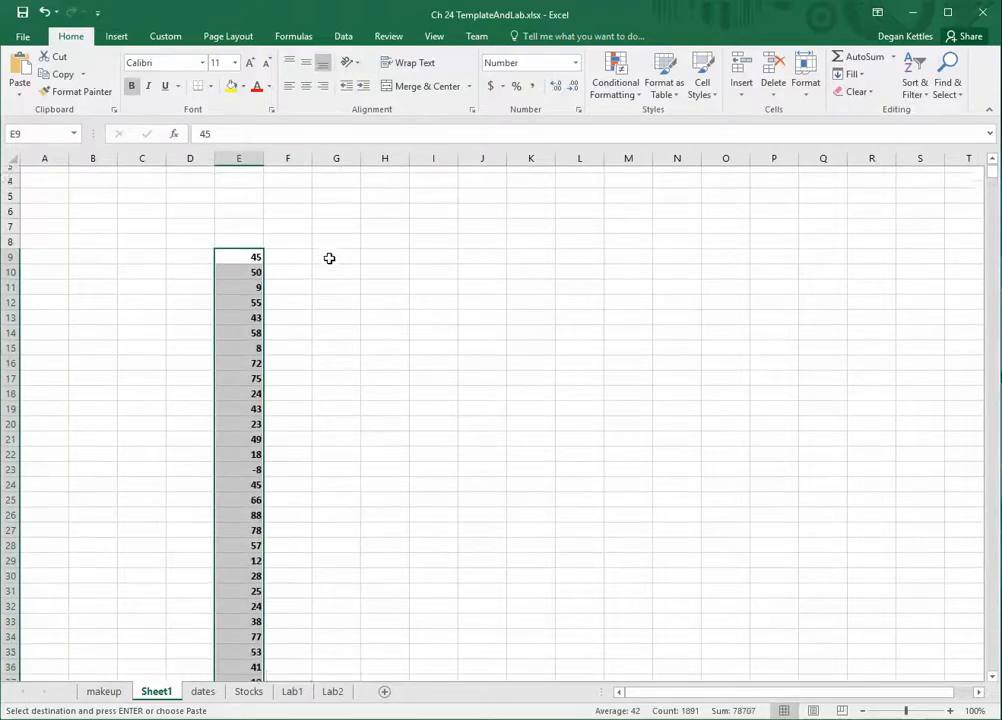
# - Sort the pasted values from smallest to largest and re-sort them from largest to smallest
pyautogui.click(923, 101)
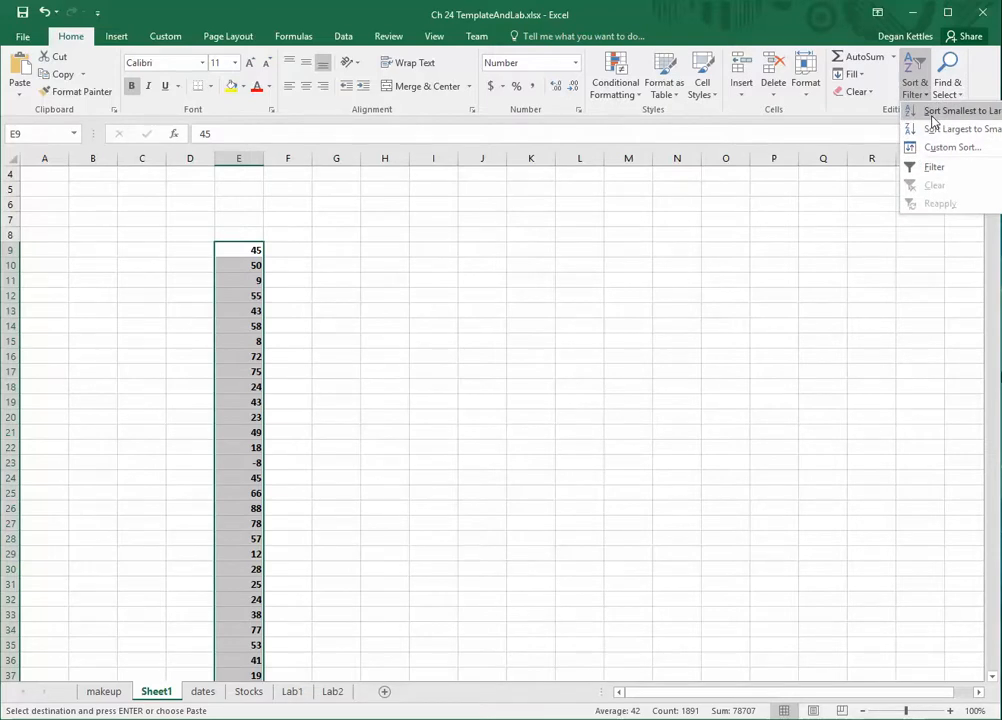
pyautogui.click(932, 114)
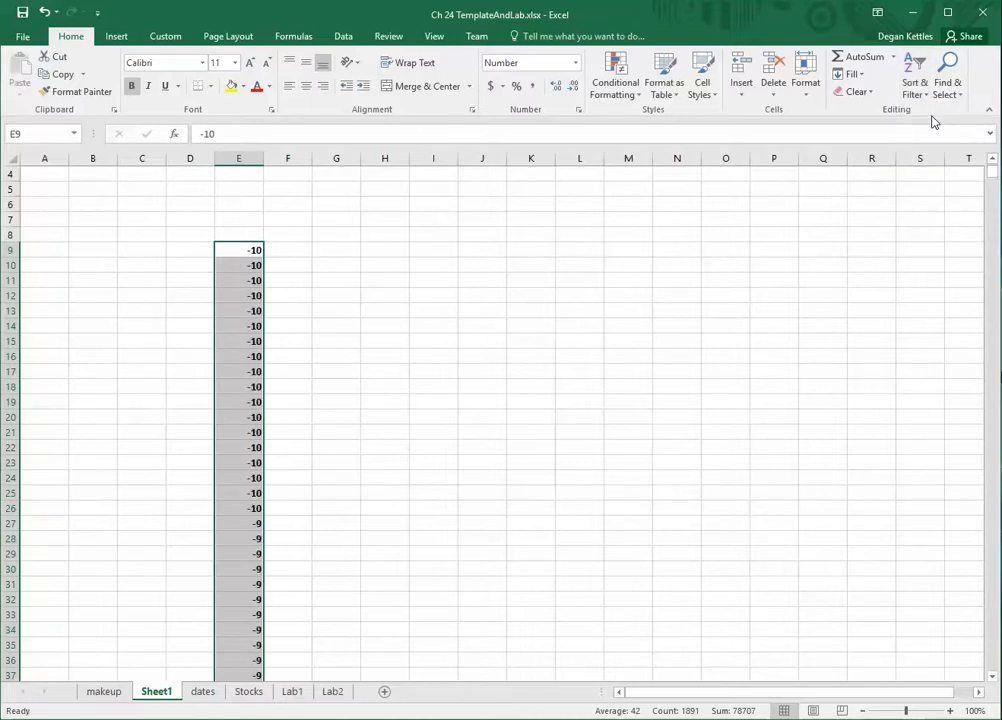
pyautogui.click(918, 96)
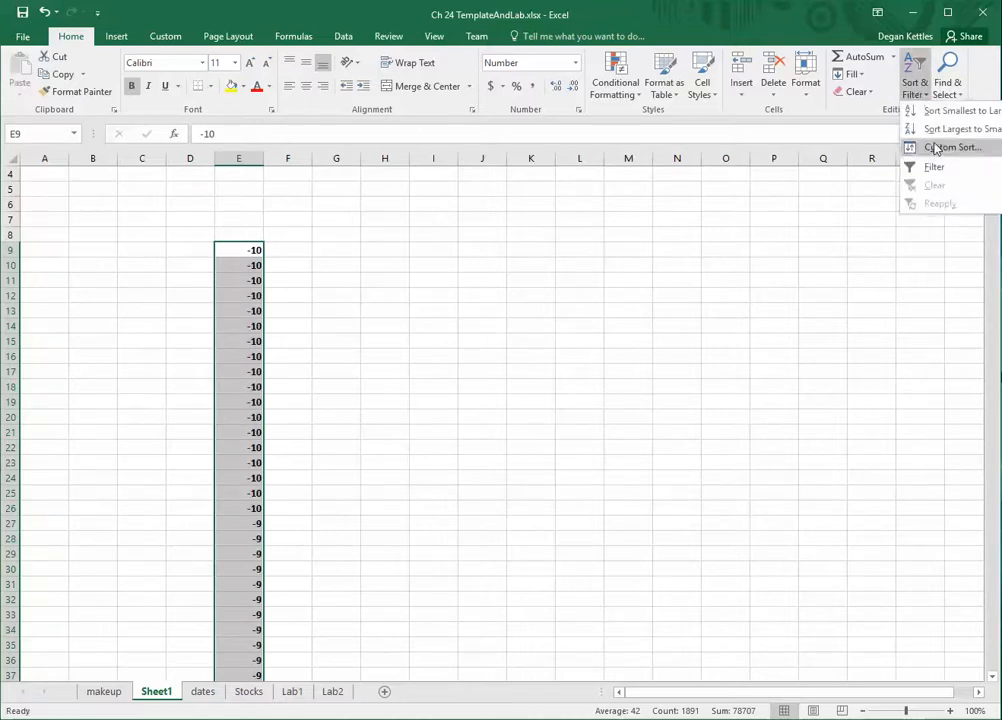
pyautogui.click(935, 131)
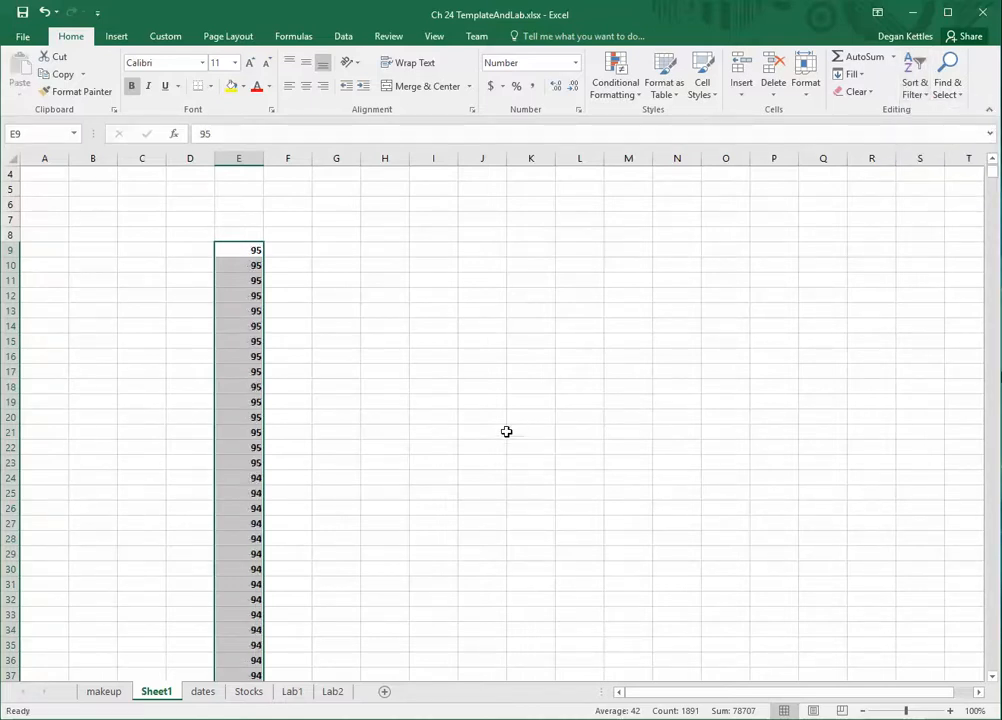
# - Delete the Sheet1 worksheet and confirm the deletion
pyautogui.rightClick(150, 692)
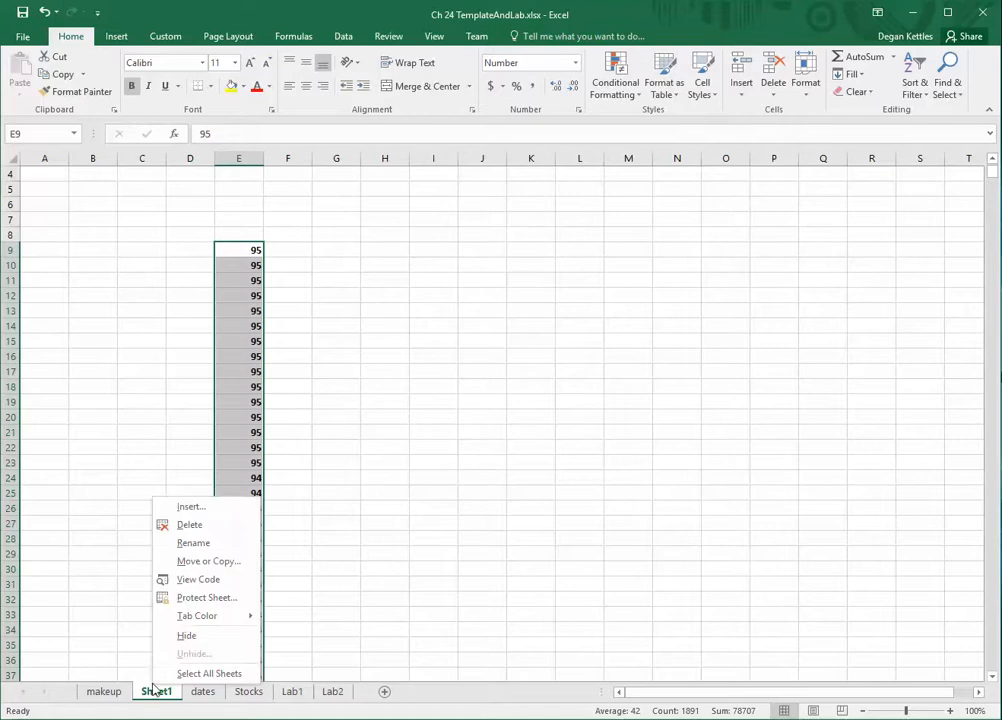
pyautogui.click(181, 531)
pyautogui.click(496, 411)
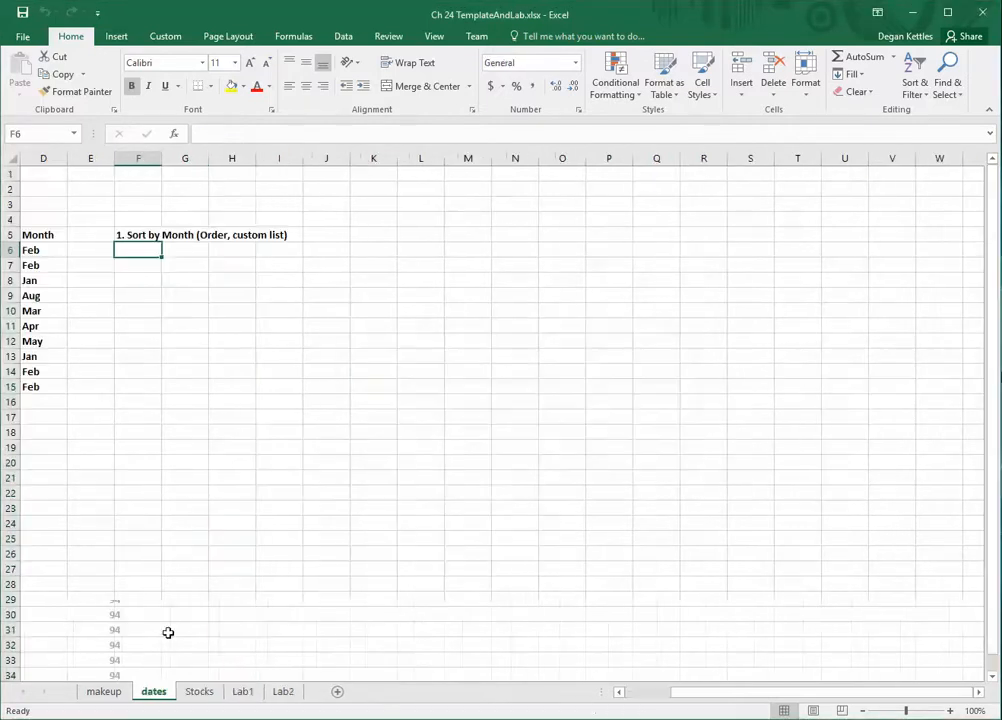
# - On the makeup sheet, select the whole transaction table from the Trans Number header in E3 through the last row of column K
pyautogui.click(104, 691)
pyautogui.scroll(20, 280, 412)
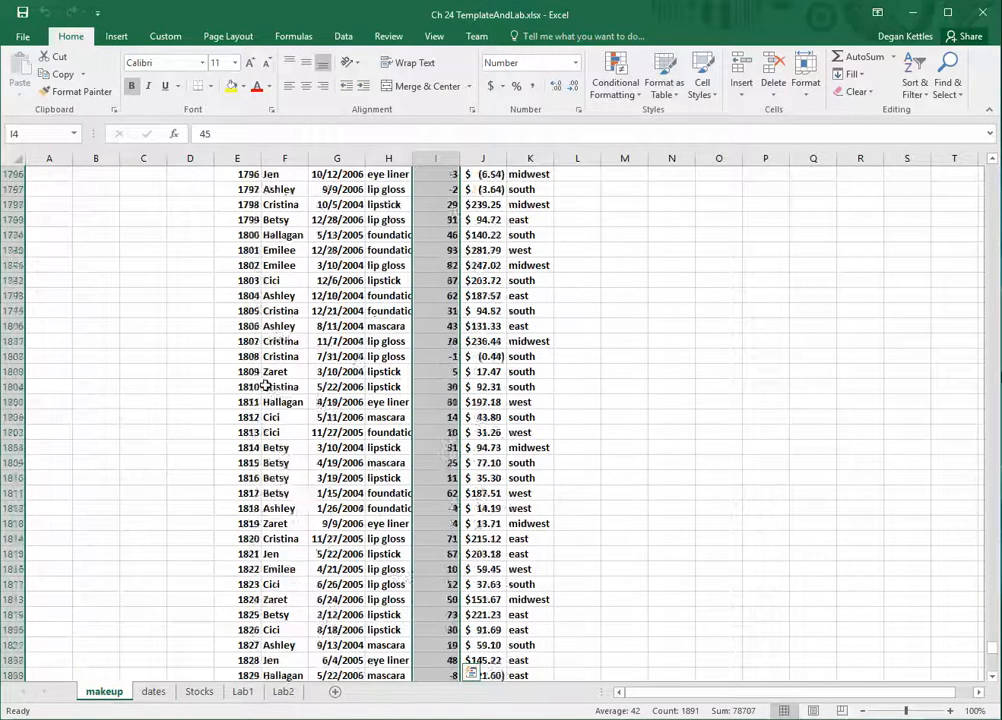
pyautogui.moveTo(988, 637); pyautogui.dragTo(962, 172)
pyautogui.click(331, 280)
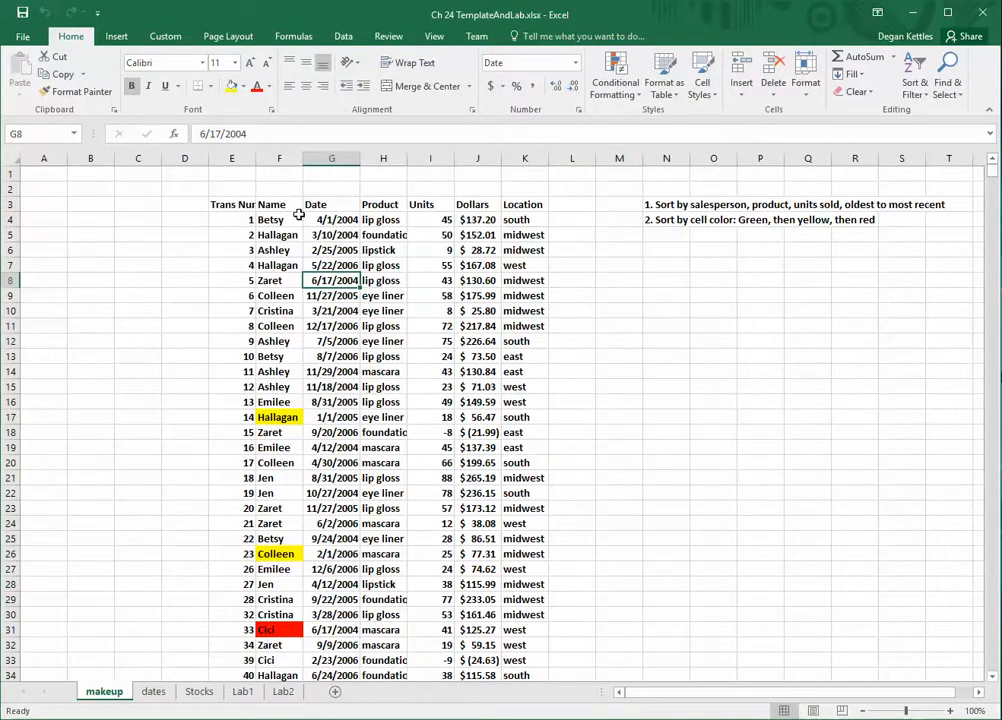
pyautogui.click(237, 205)
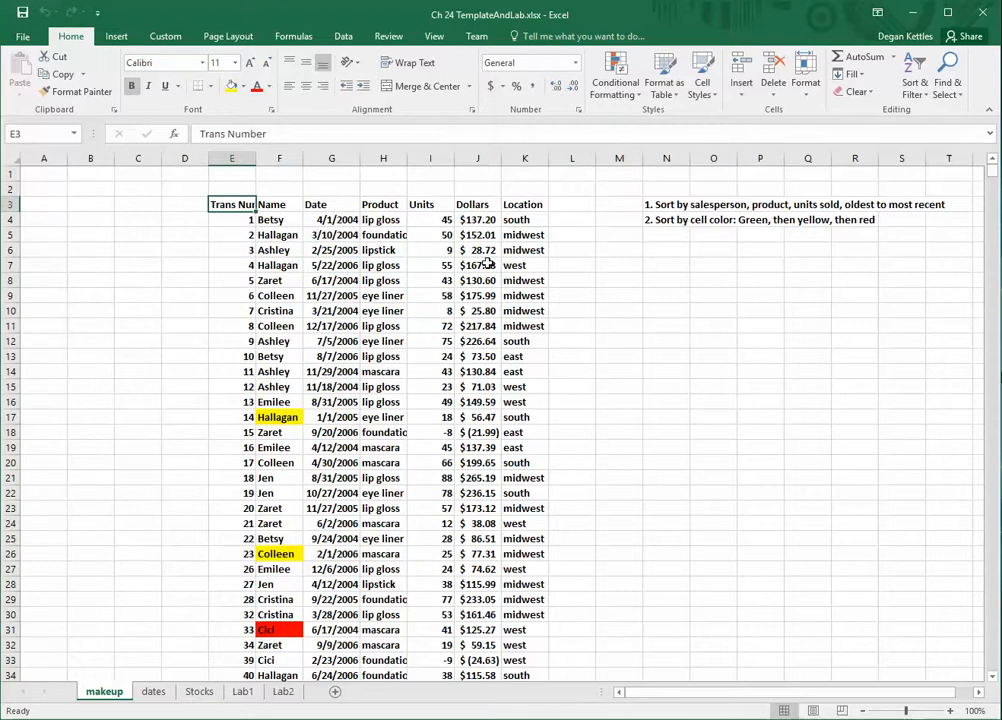
pyautogui.hotkey('ctrl', 'shift', 'Right')
pyautogui.hotkey('ctrl', 'shift', 'Down')
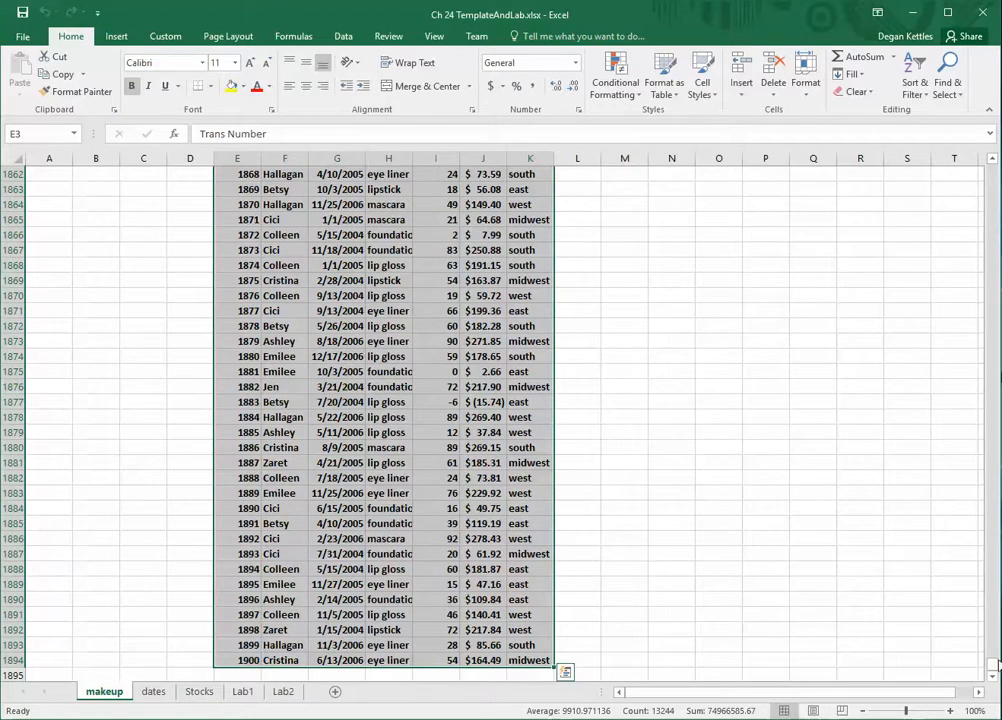
pyautogui.moveTo(993, 668); pyautogui.dragTo(975, 175)
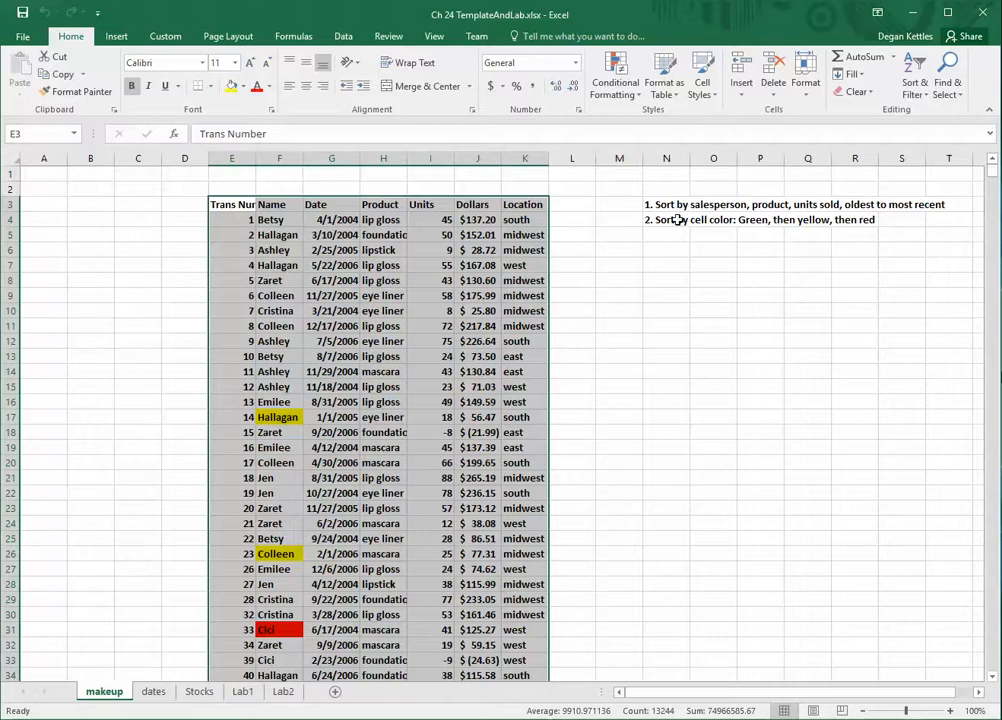
# - Start a custom sort of the table with Name as the first level, sorted on values A to Z
pyautogui.click(912, 92)
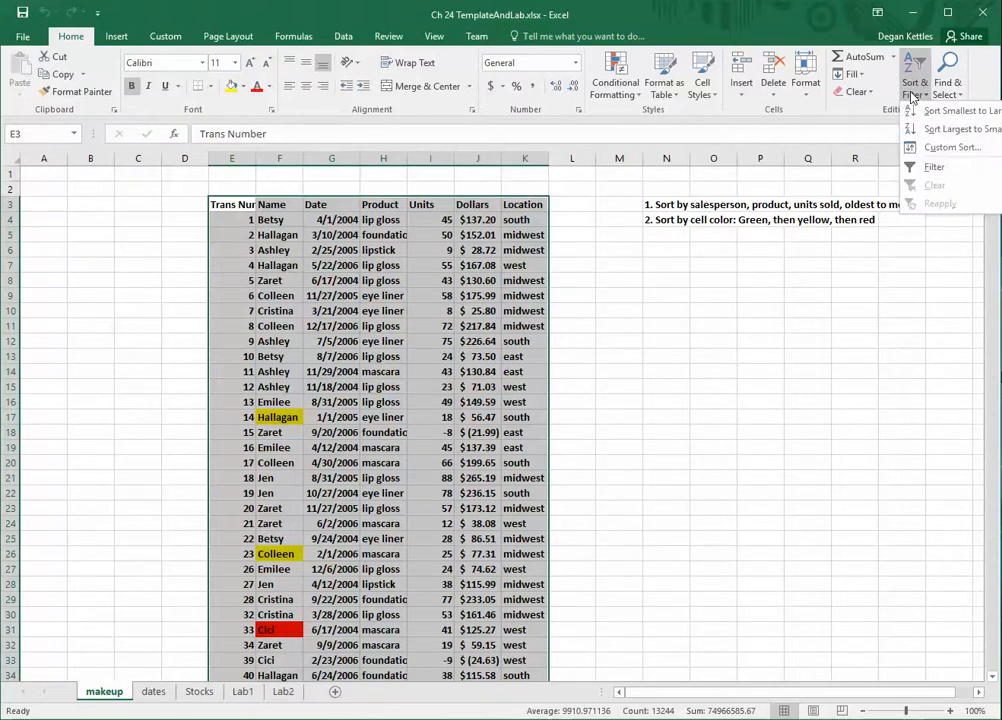
pyautogui.click(928, 147)
pyautogui.moveTo(561, 265); pyautogui.dragTo(518, 404)
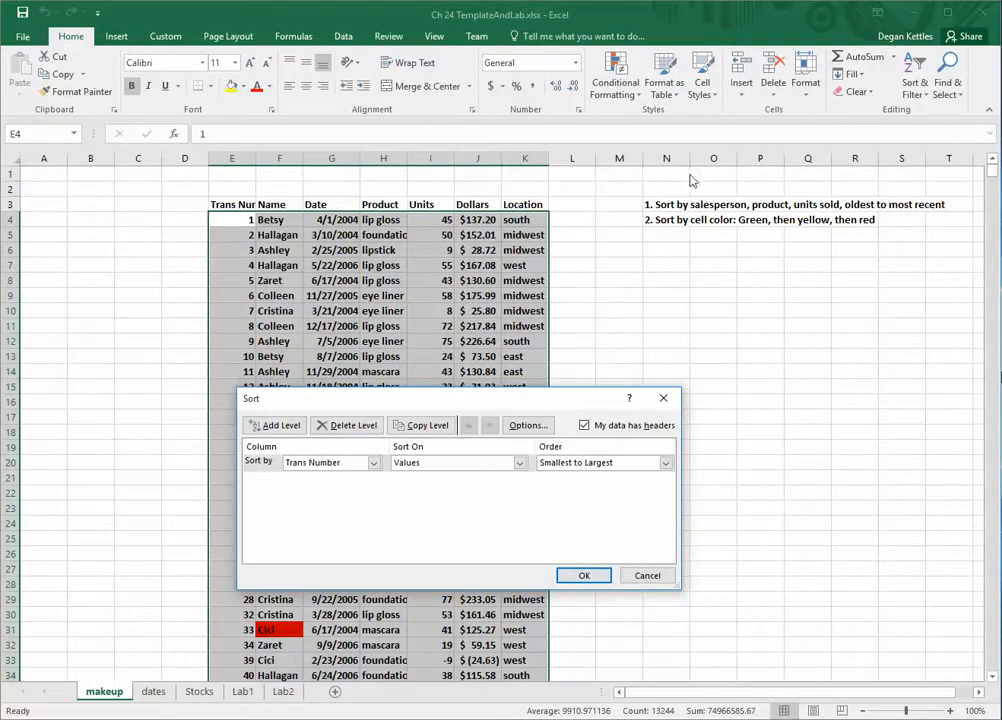
pyautogui.click(373, 463)
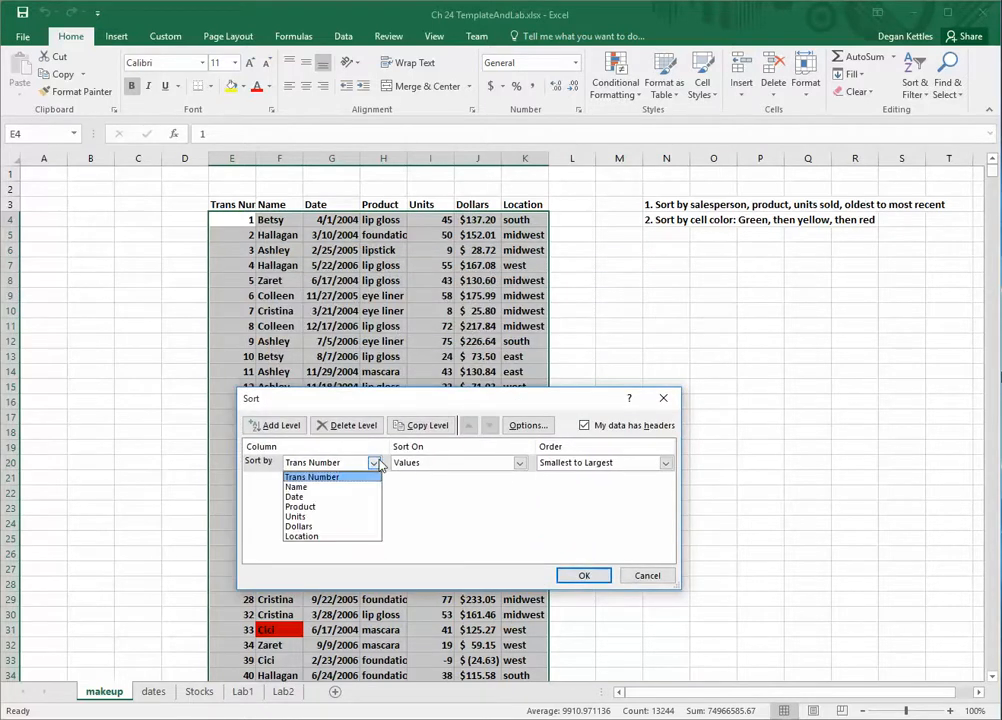
pyautogui.click(336, 488)
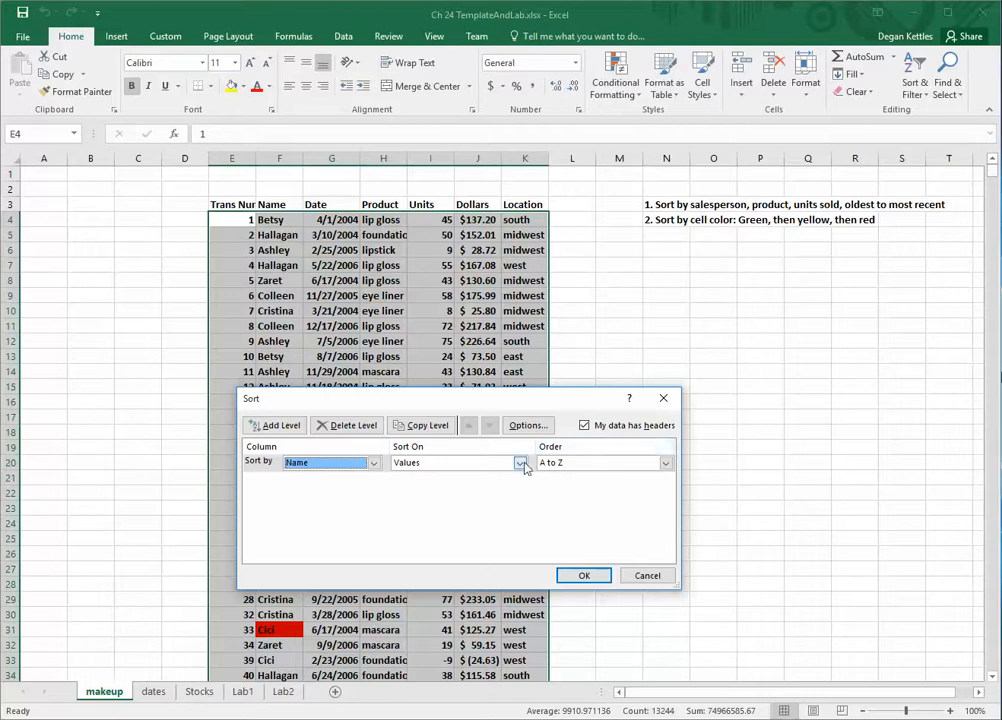
# - Add sort levels for Product, A to Z, and Units, Smallest to Largest
pyautogui.click(280, 428)
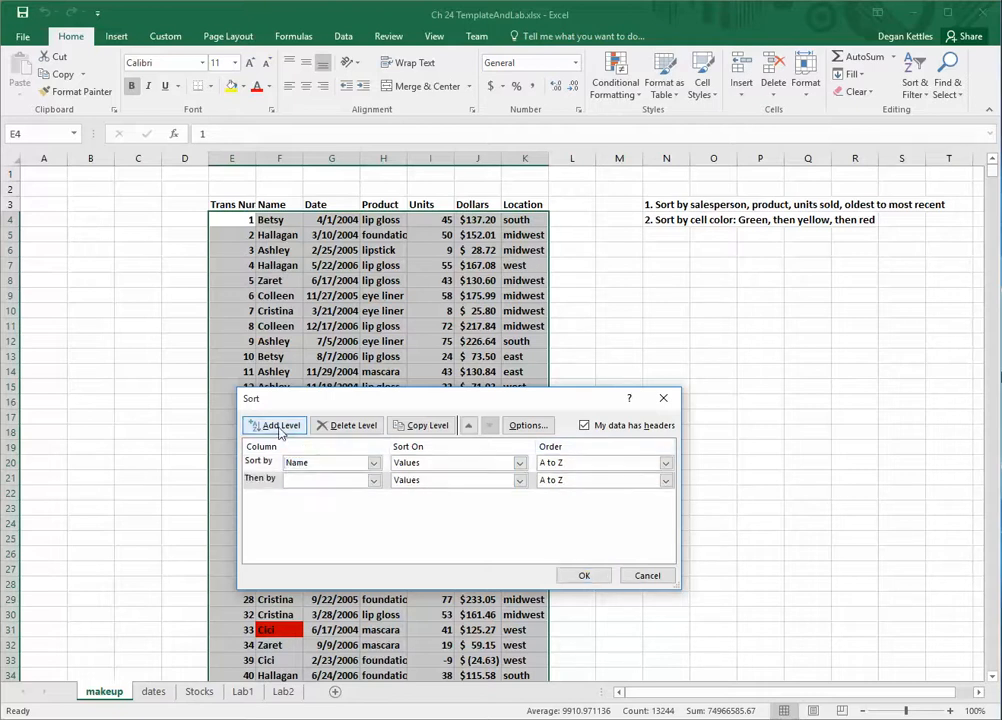
pyautogui.click(377, 484)
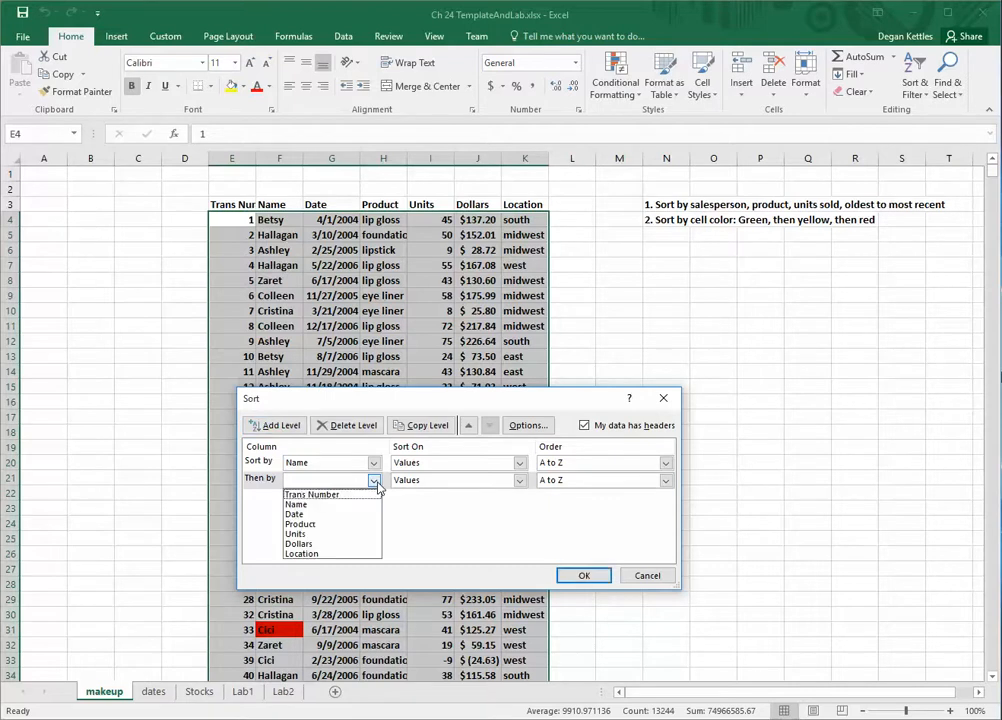
pyautogui.click(316, 524)
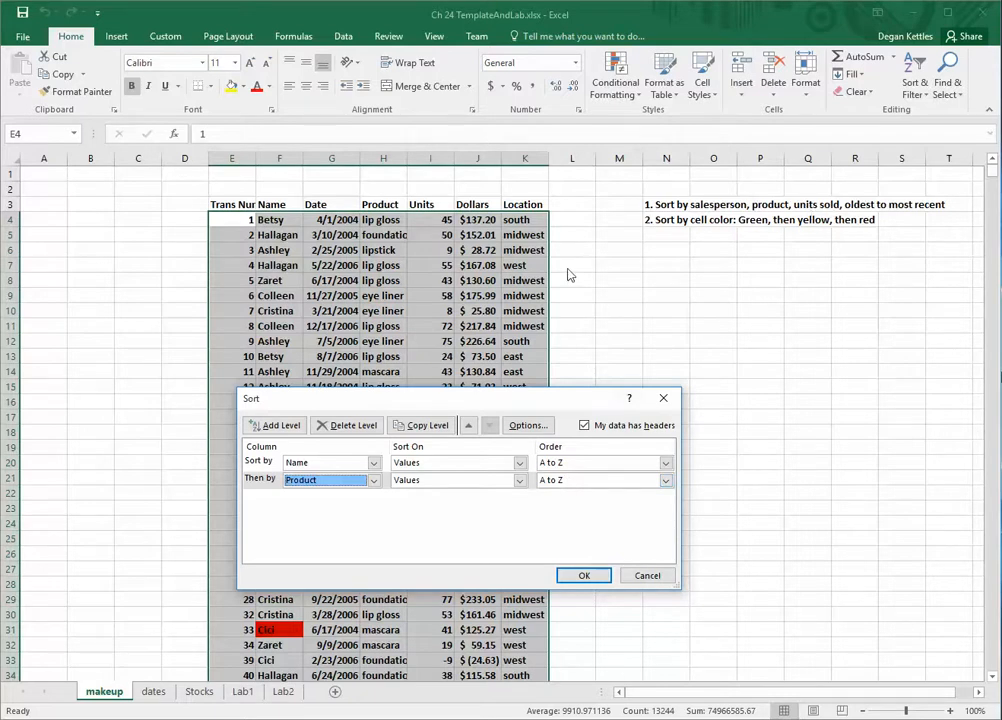
pyautogui.click(277, 427)
pyautogui.click(373, 498)
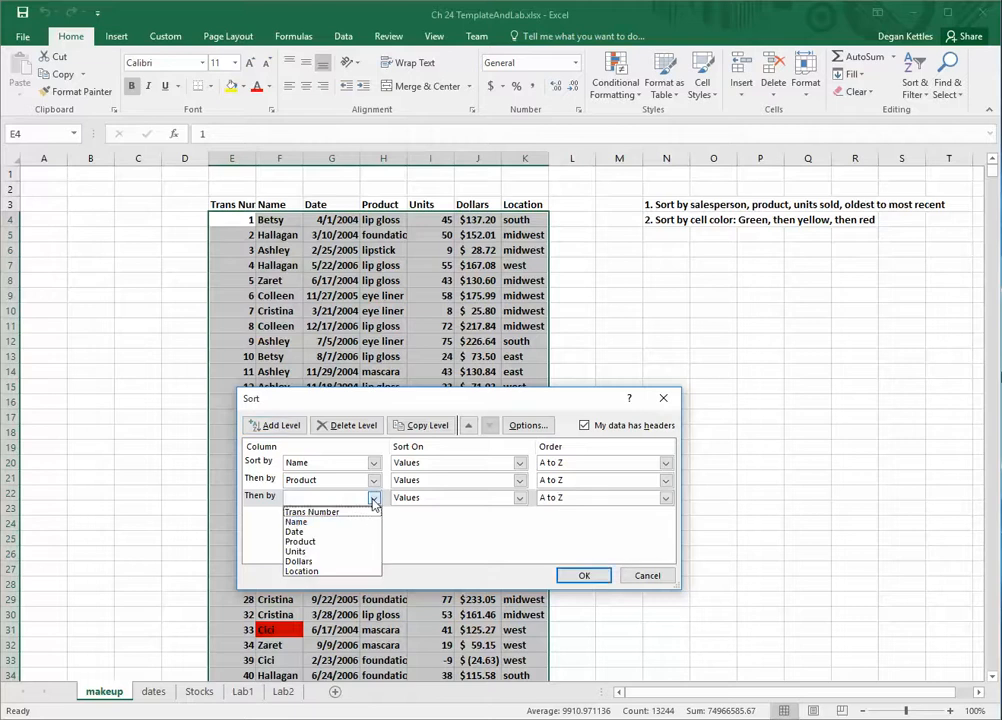
pyautogui.click(302, 553)
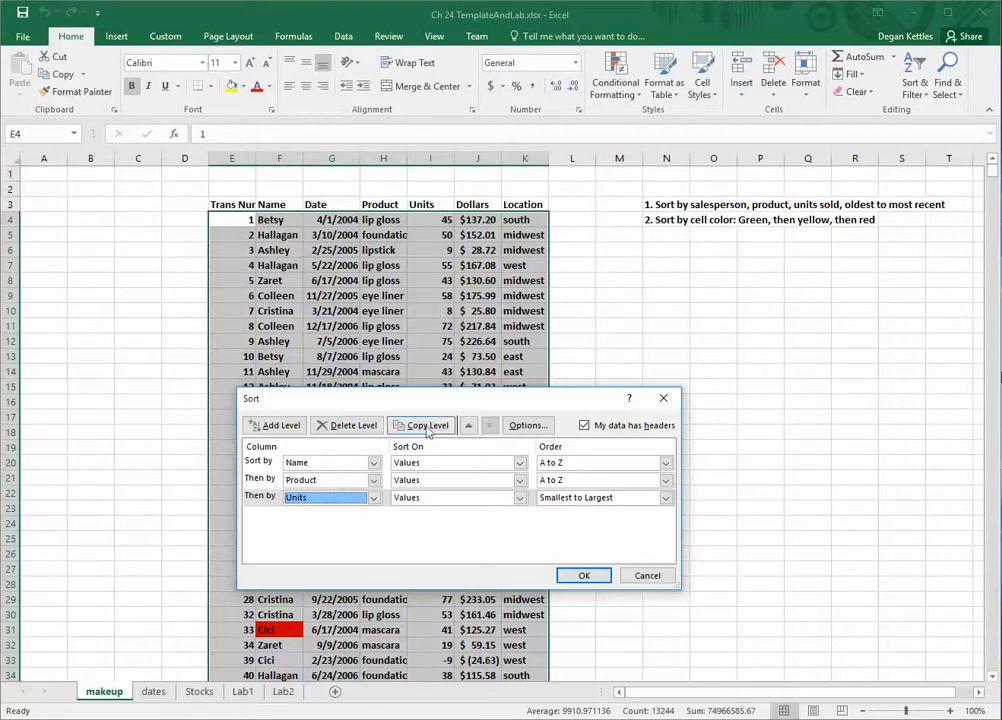
# - Add a fourth sort level for Date, Oldest to Newest, and apply the custom sort
pyautogui.click(275, 425)
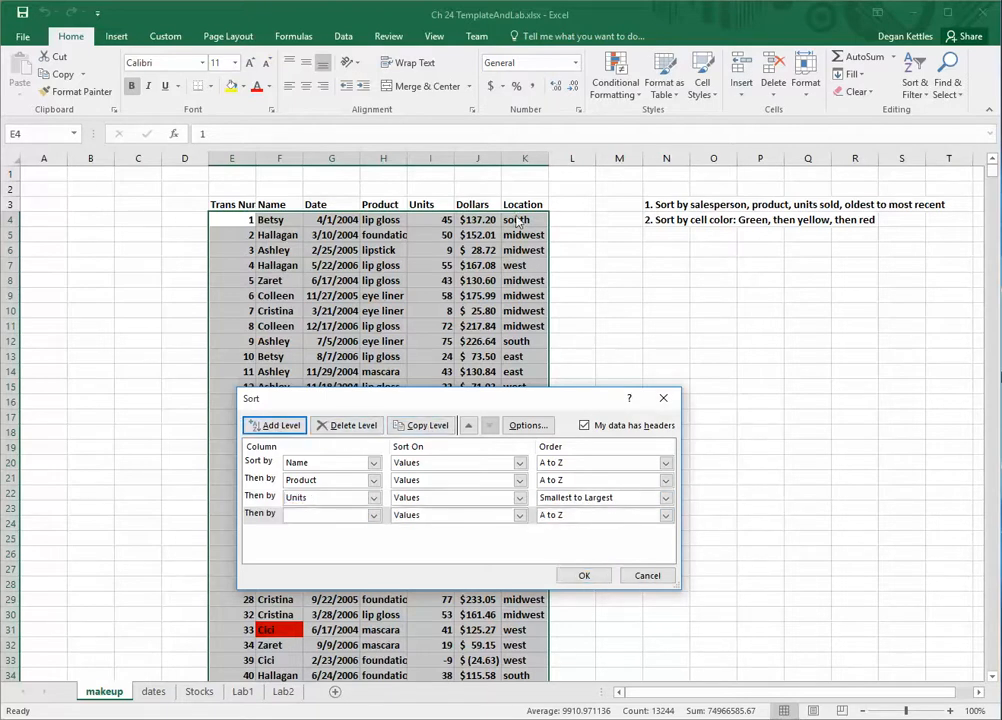
pyautogui.click(374, 515)
pyautogui.click(347, 549)
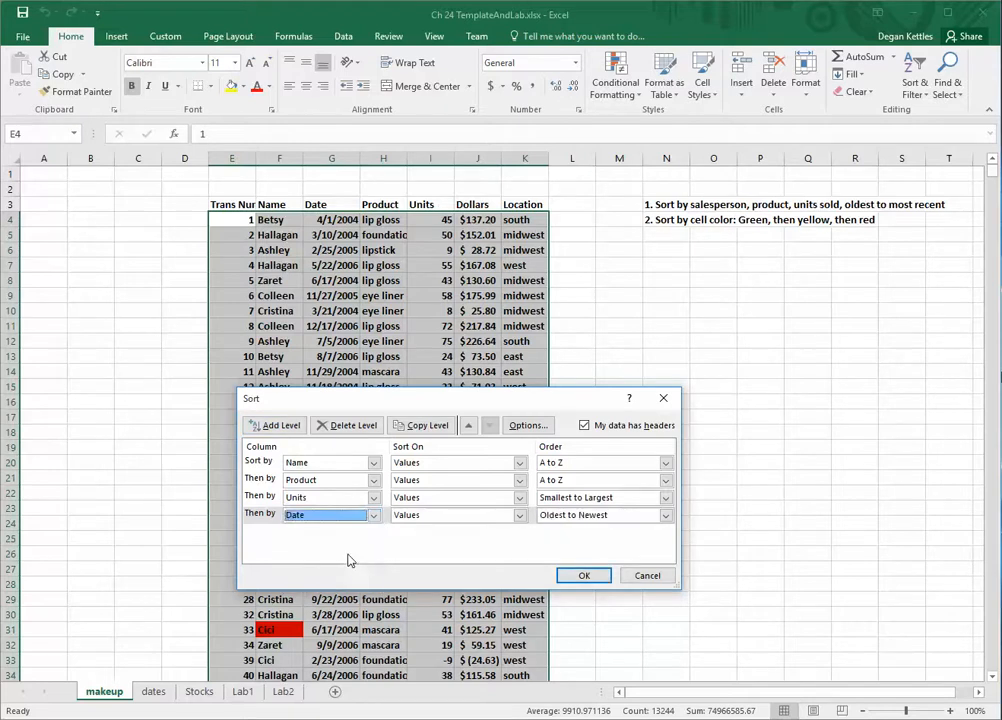
pyautogui.click(584, 577)
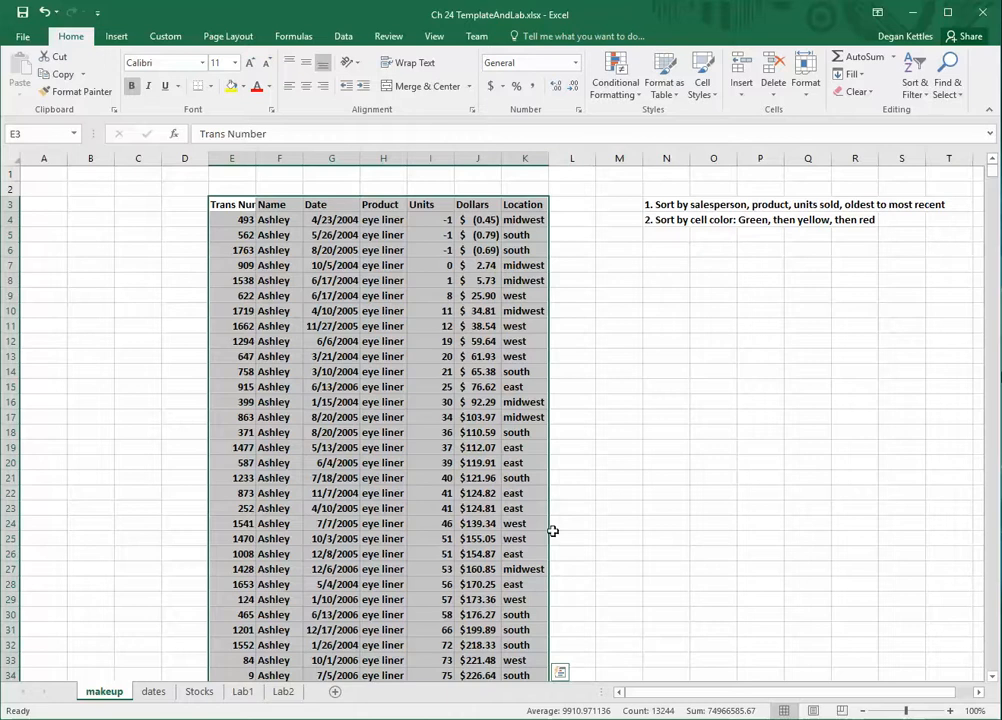
# - Examine the sorted rows to check the order by name, product and units, and the date order among rows with equal units
pyautogui.click(456, 401)
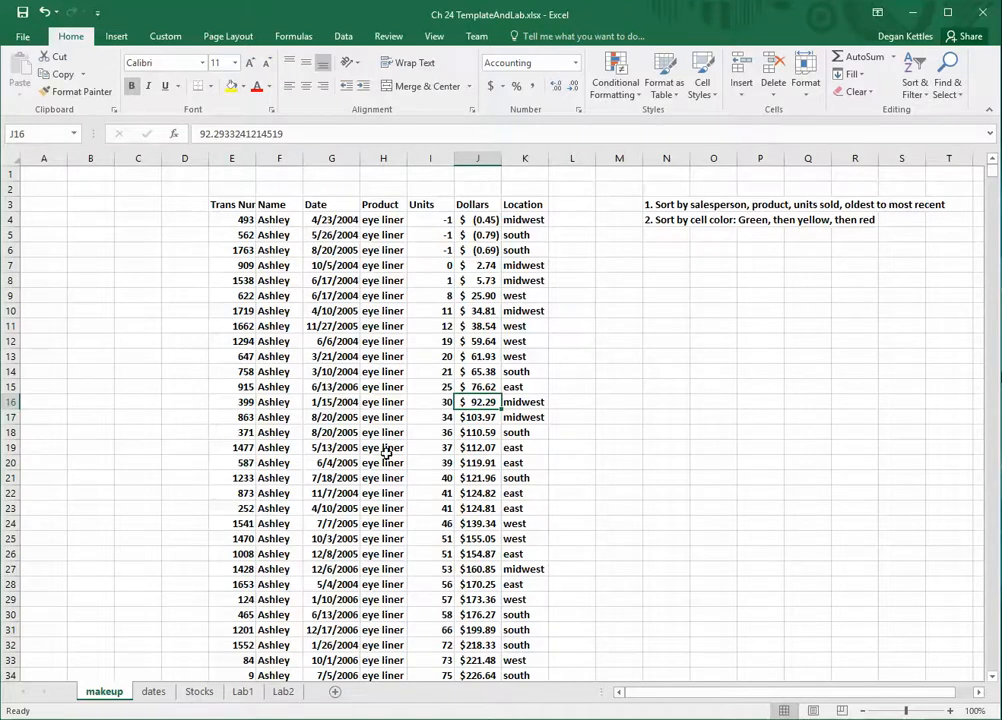
pyautogui.scroll(-9, 385, 455)
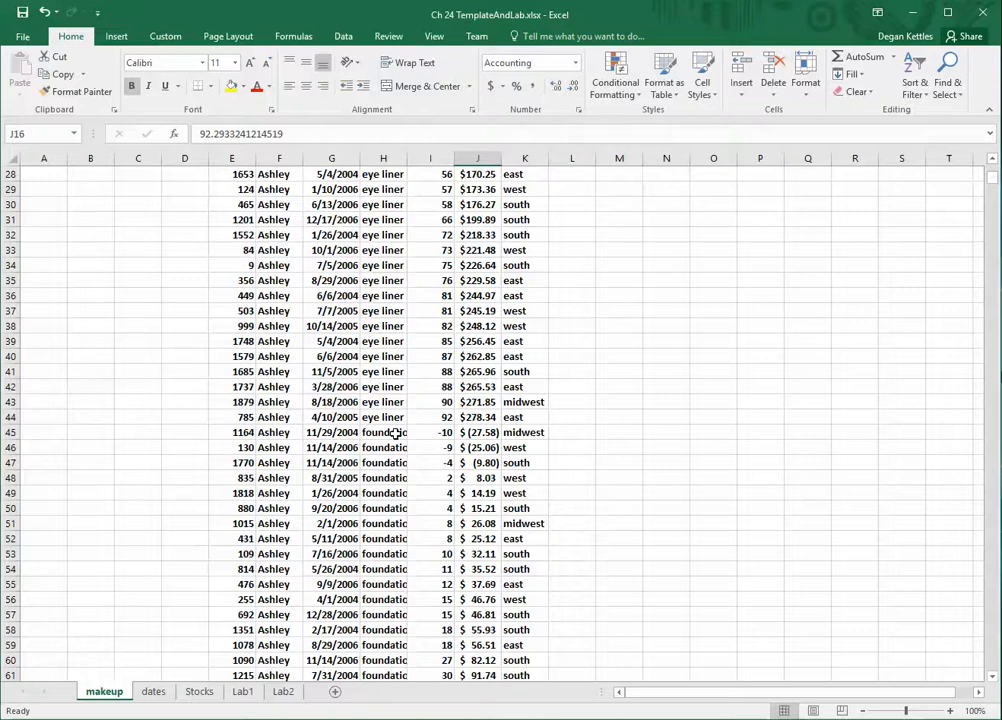
pyautogui.scroll(9, 396, 432)
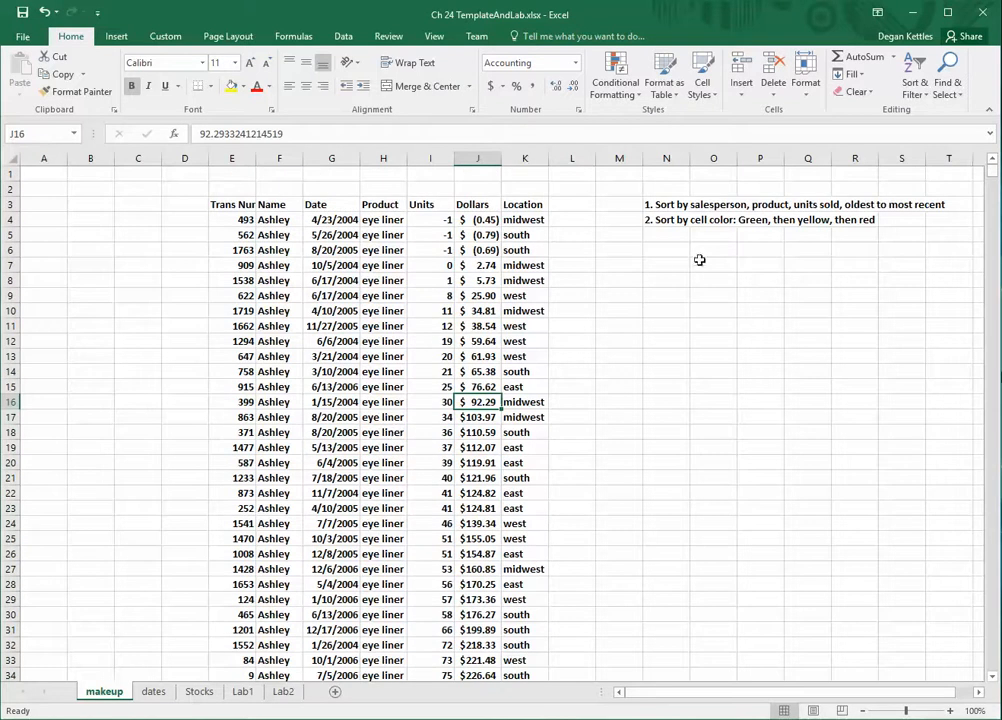
pyautogui.click(442, 219)
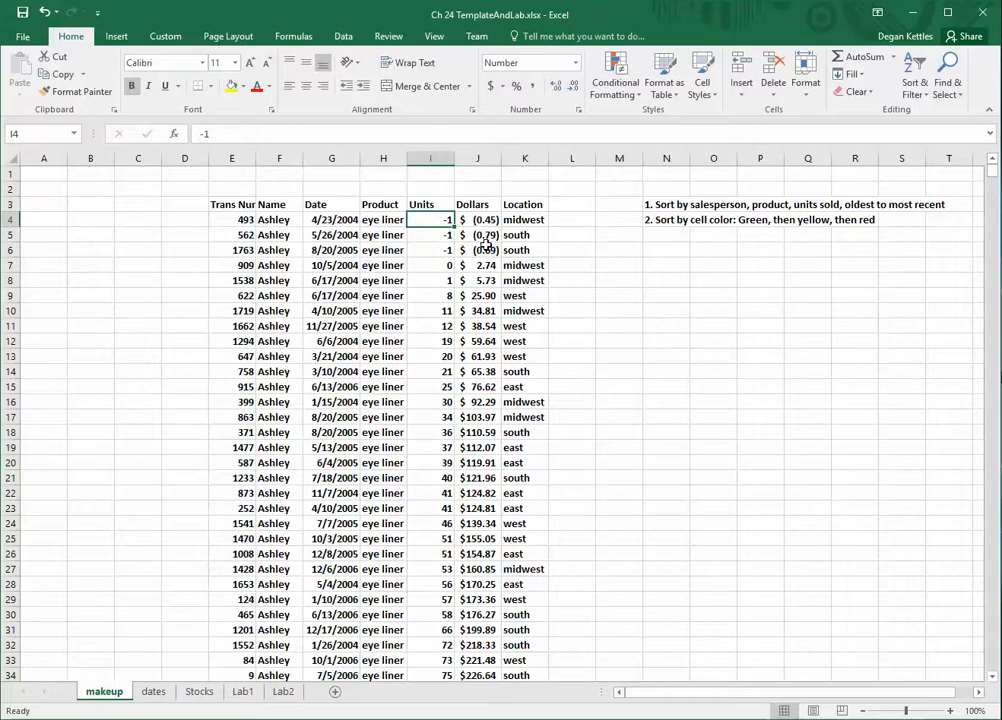
pyautogui.scroll(1, 428, 325)
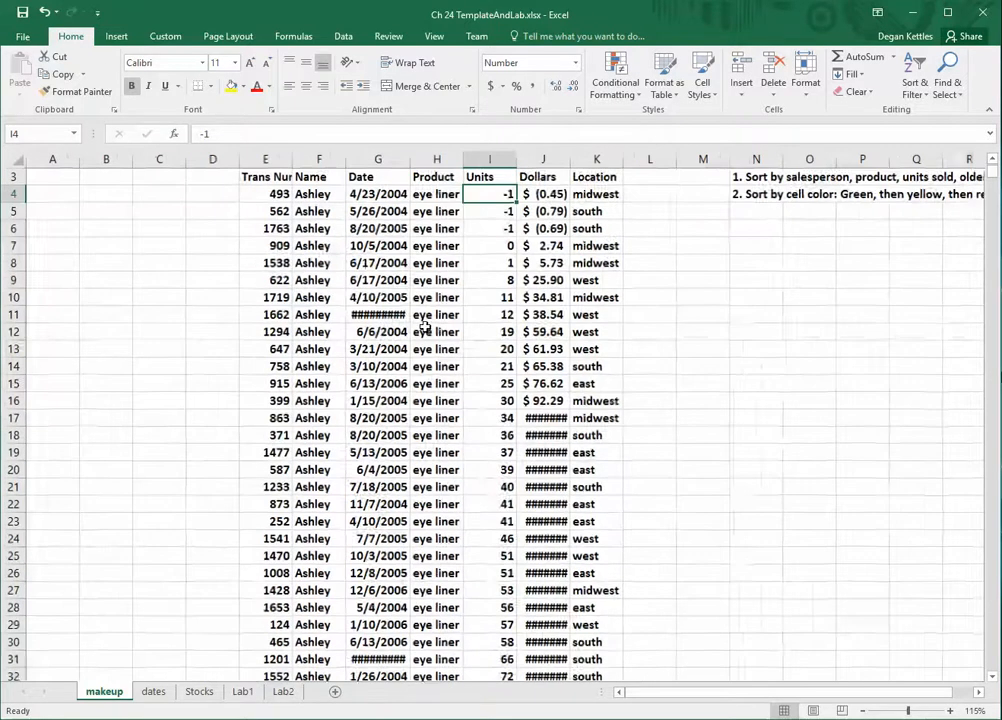
pyautogui.scroll(1, 468, 298)
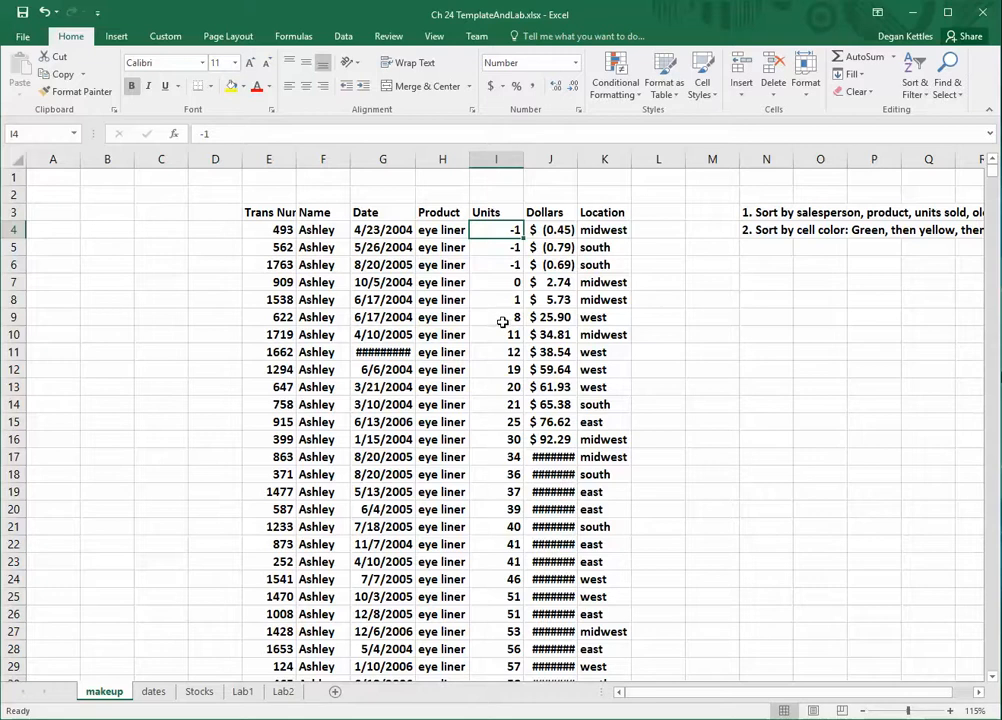
pyautogui.moveTo(705, 692)
pyautogui.mouseDown()
pyautogui.moveTo(748, 698)
pyautogui.moveTo(714, 702)
pyautogui.mouseUp()
pyautogui.hscroll(3, 757, 551)
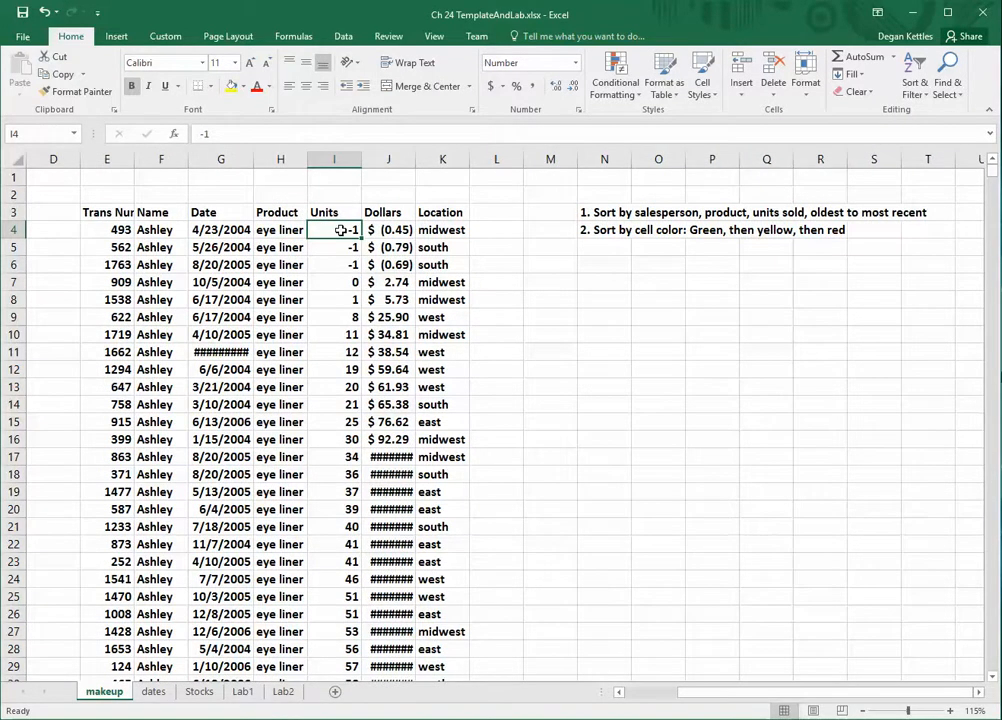
pyautogui.moveTo(340, 230); pyautogui.dragTo(338, 264)
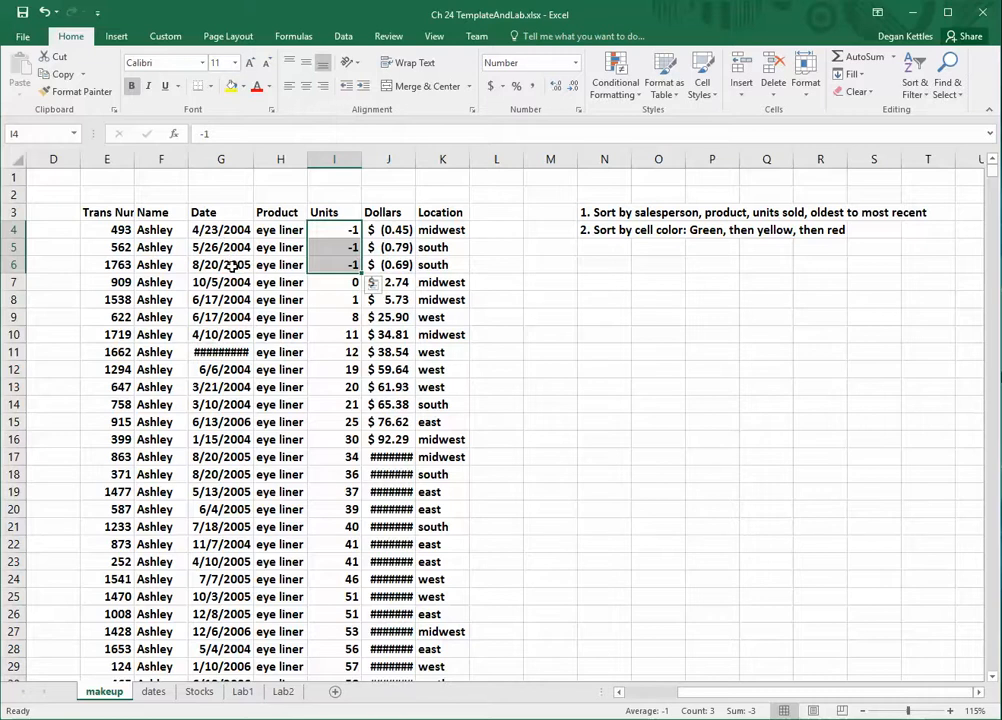
pyautogui.click(150, 282)
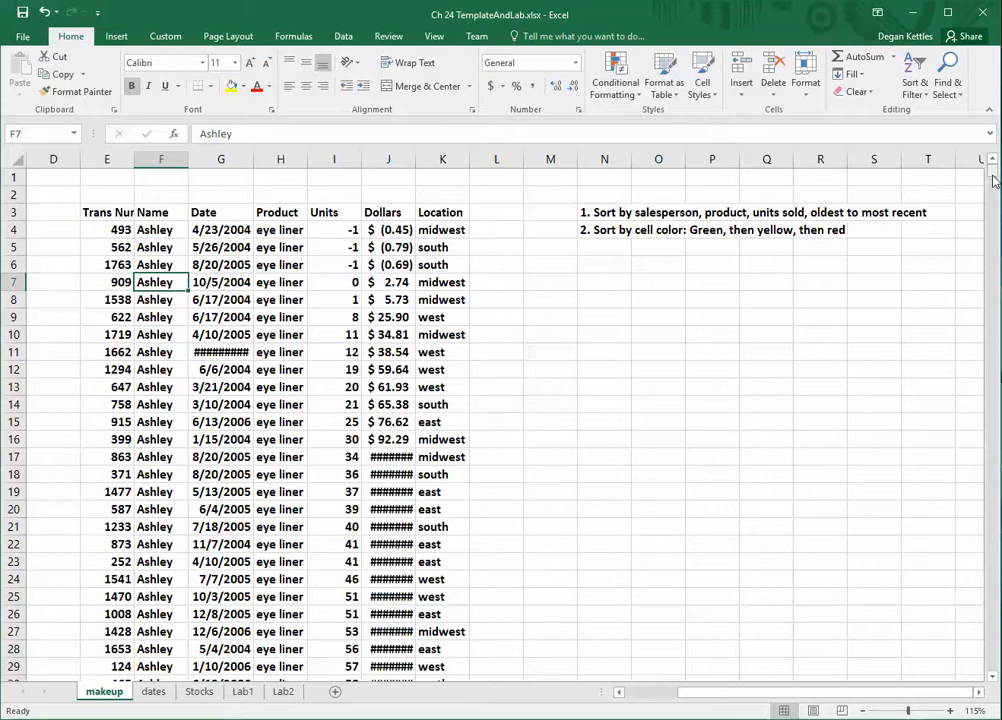
pyautogui.moveTo(993, 179); pyautogui.dragTo(969, 168)
# - Open a custom sort for the whole makeup table and delete all four existing sort levels
pyautogui.click(263, 231)
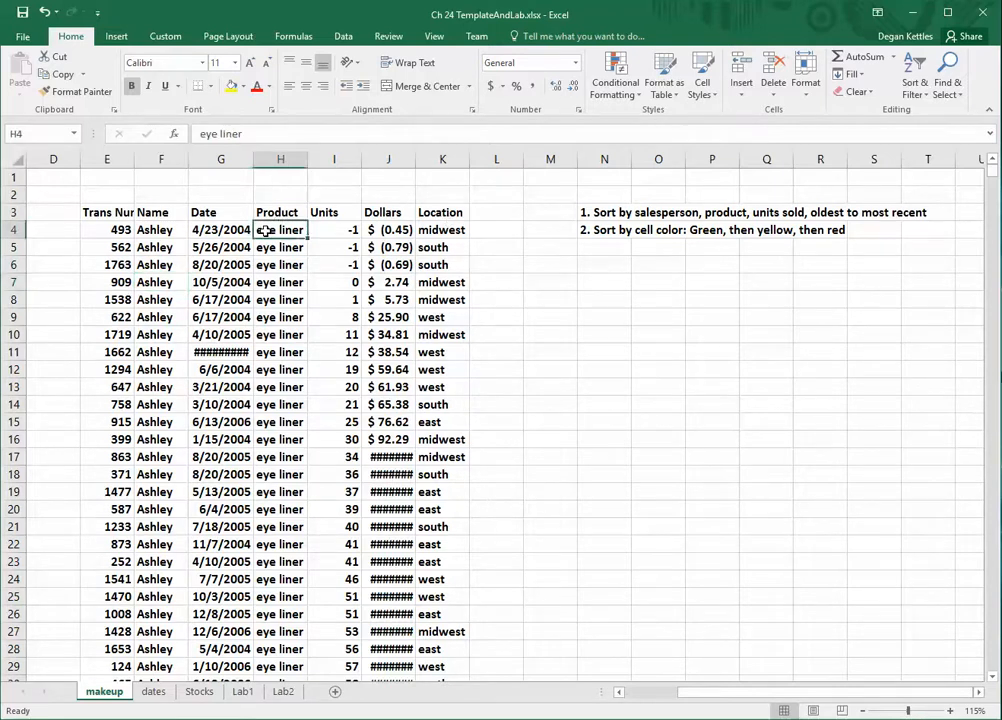
pyautogui.hotkey('ctrl', 'a')
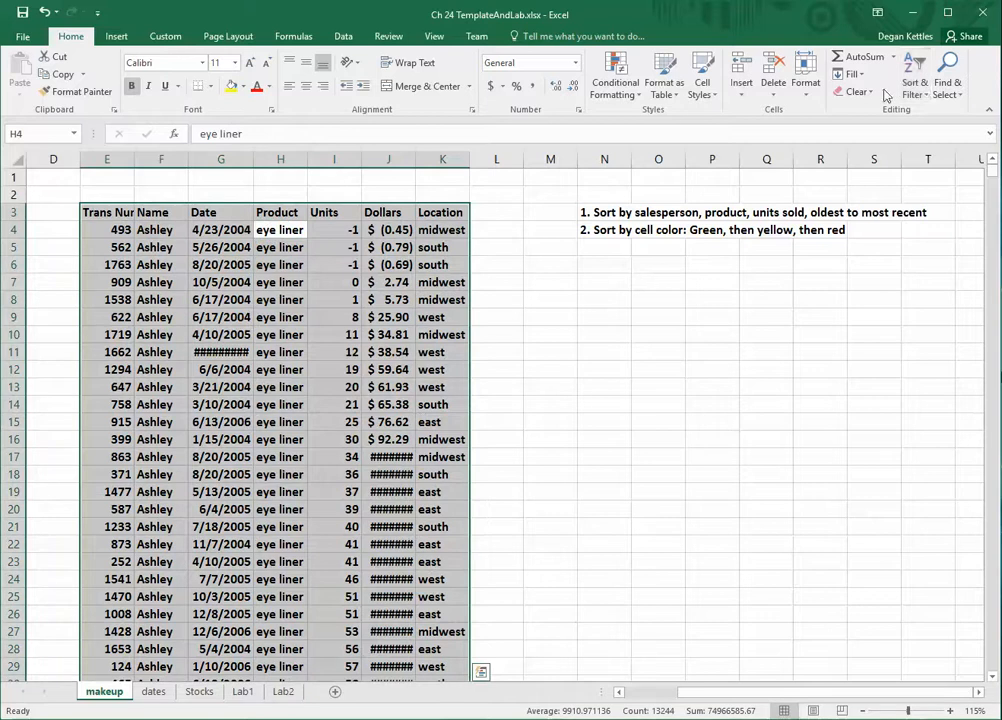
pyautogui.click(918, 92)
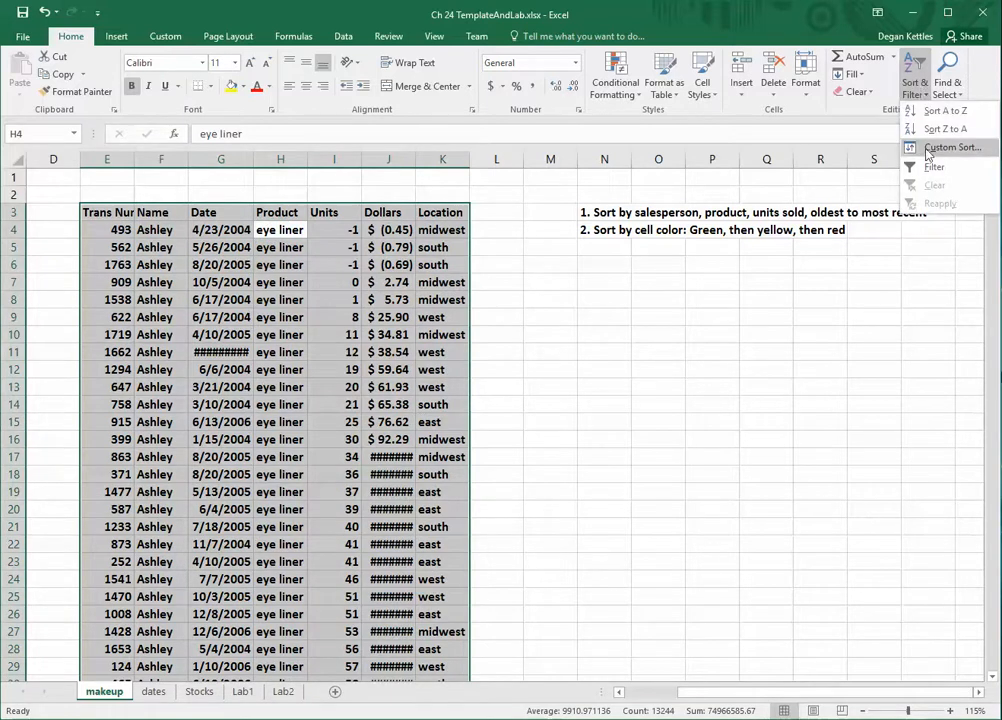
pyautogui.click(928, 150)
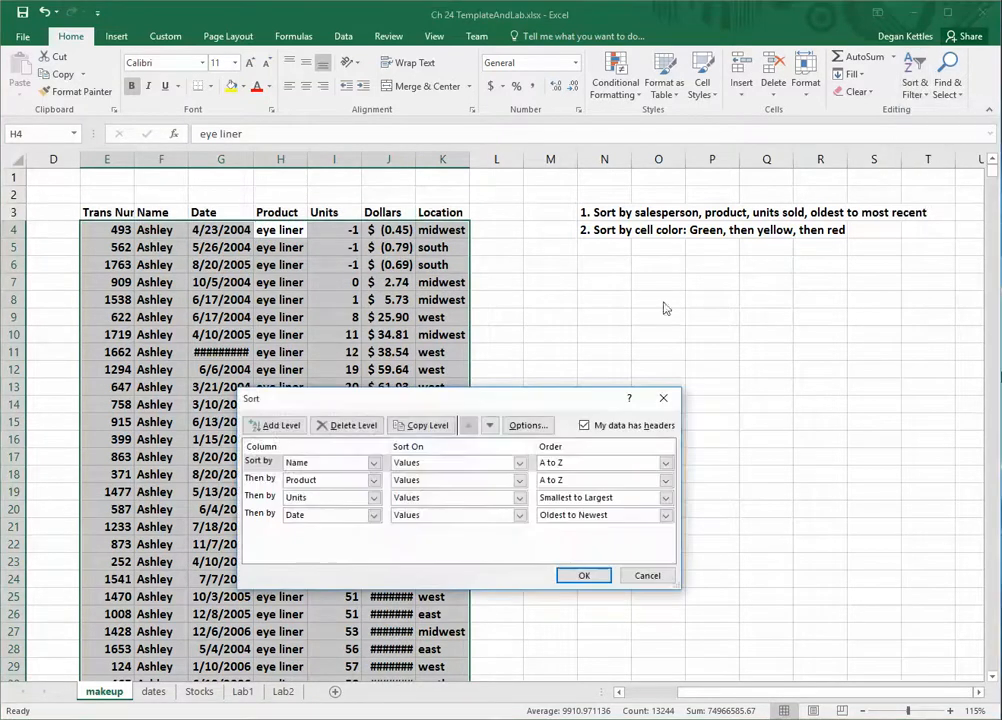
pyautogui.click(345, 426)
pyautogui.click(345, 426)
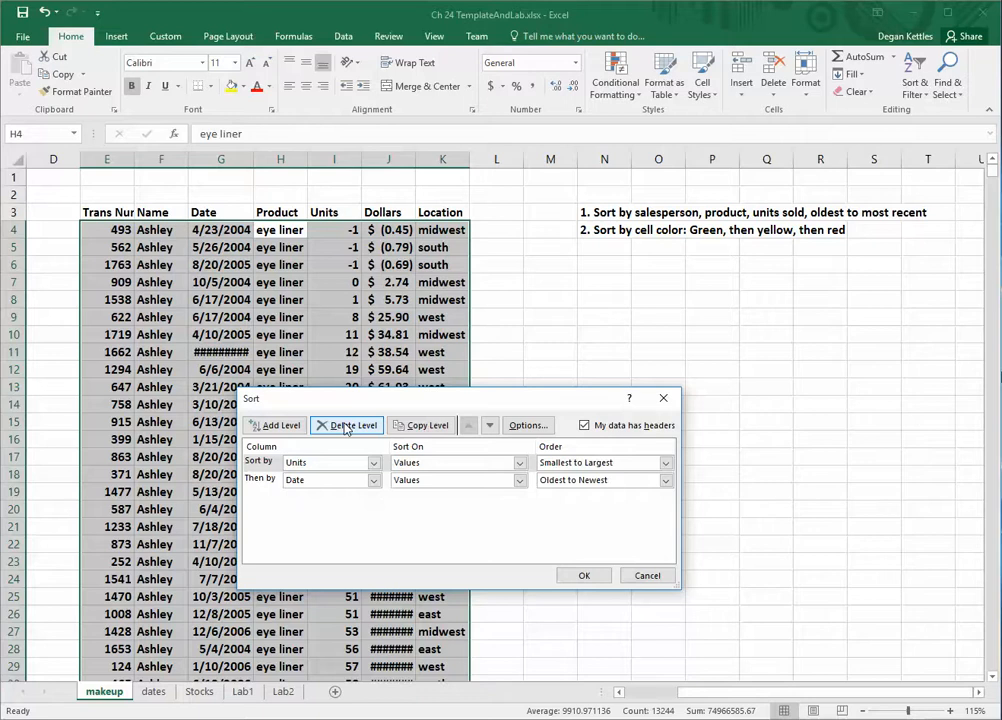
pyautogui.click(345, 426)
pyautogui.click(345, 426)
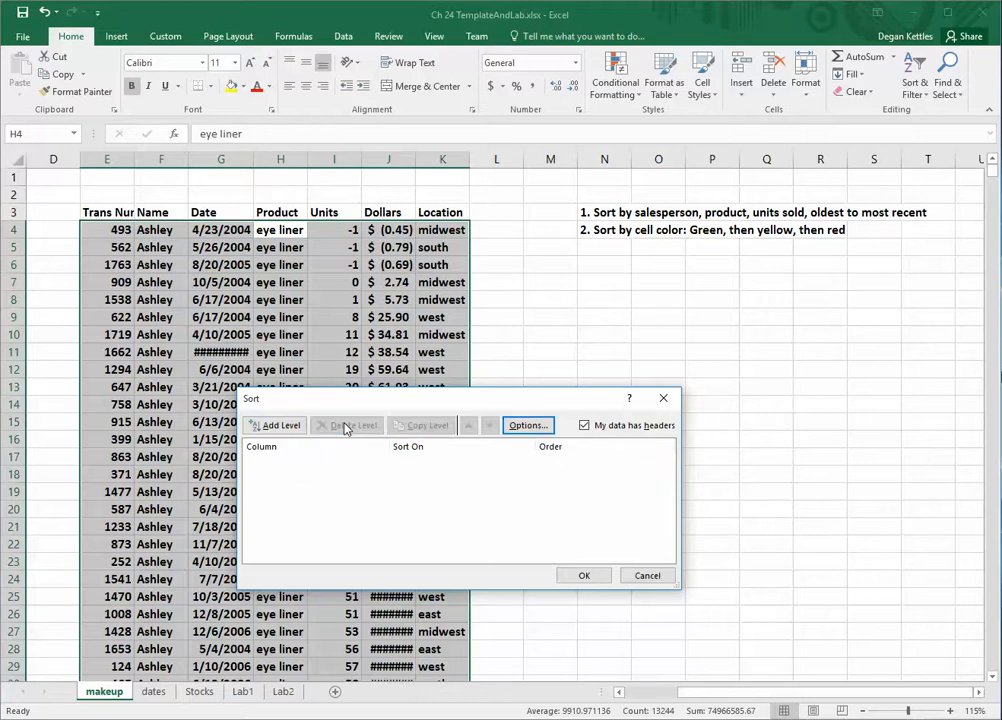
# - Add a sort level for Name on Cell Color, with green On Top
pyautogui.click(268, 427)
pyautogui.click(374, 463)
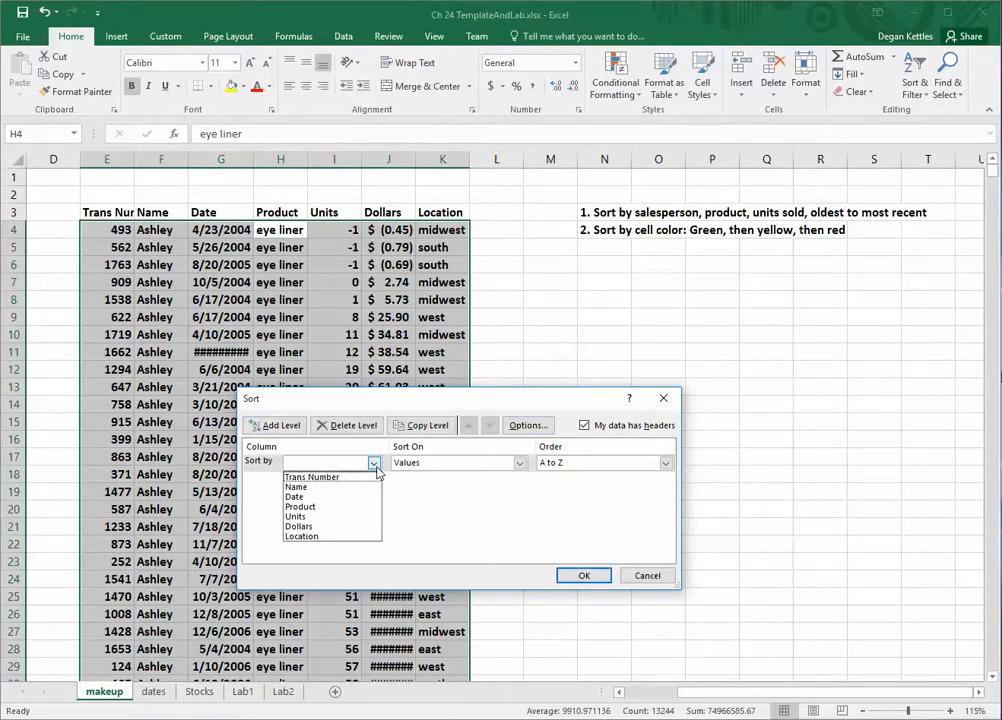
pyautogui.click(298, 487)
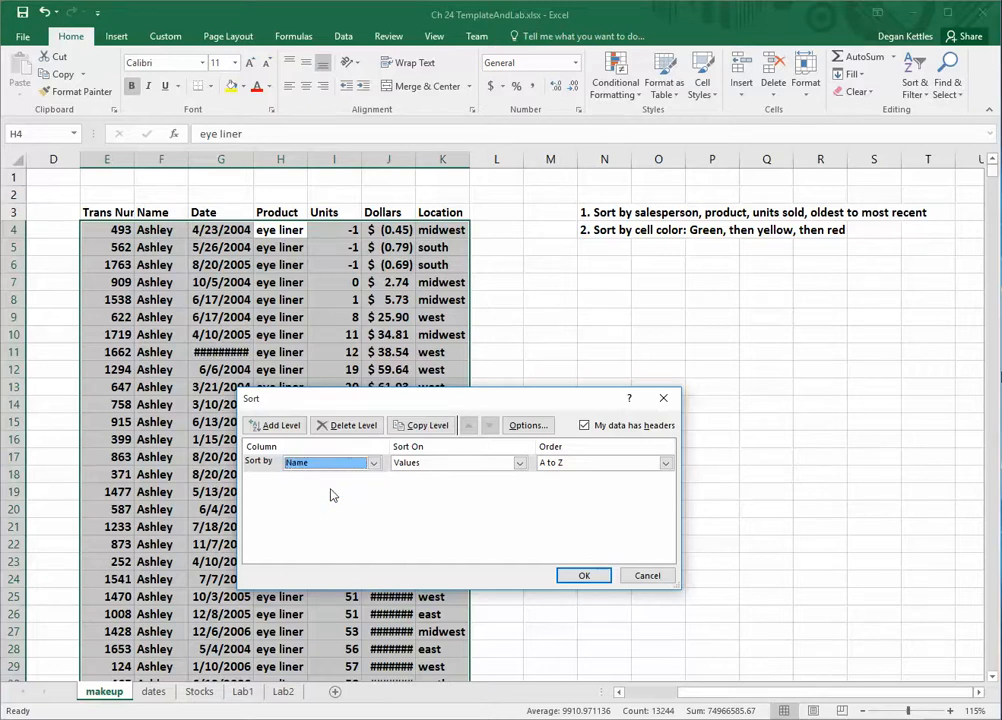
pyautogui.click(519, 463)
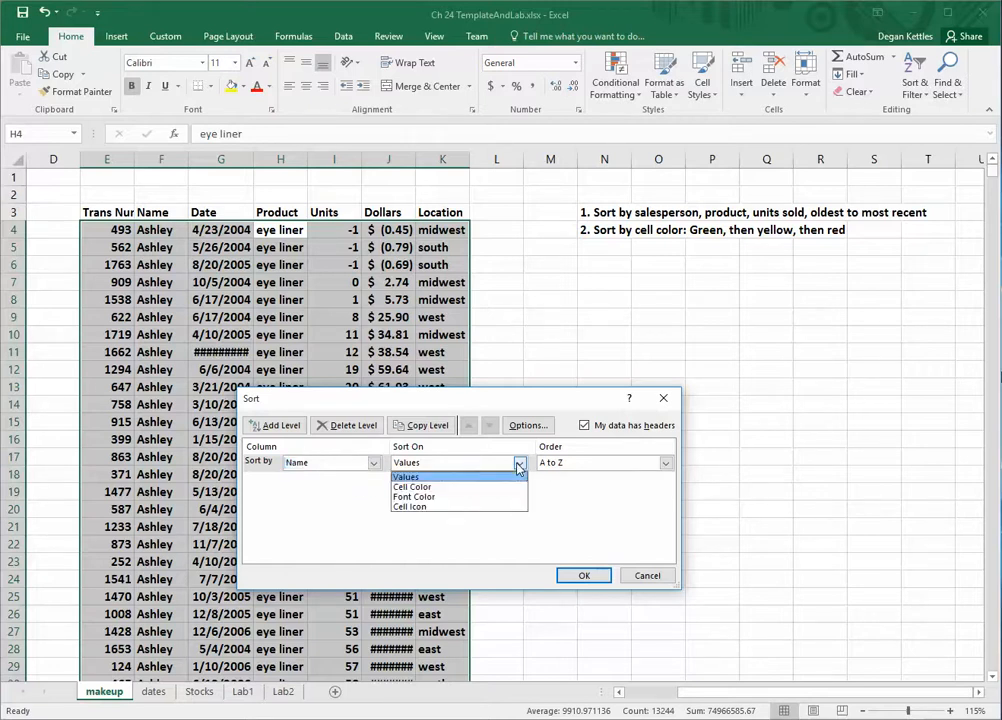
pyautogui.click(428, 489)
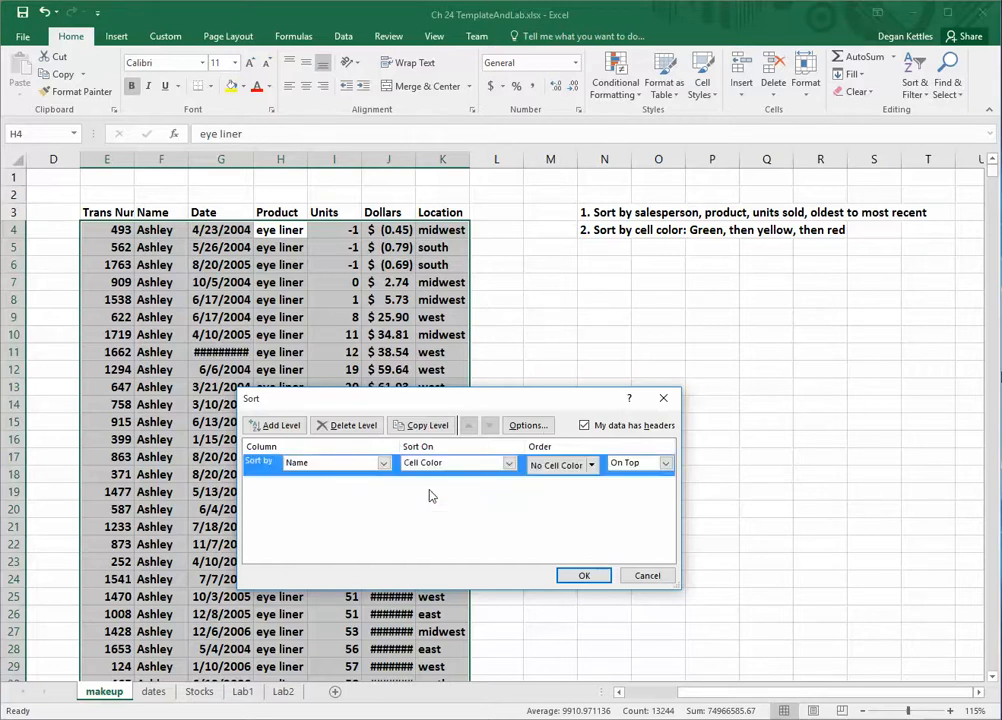
pyautogui.click(592, 466)
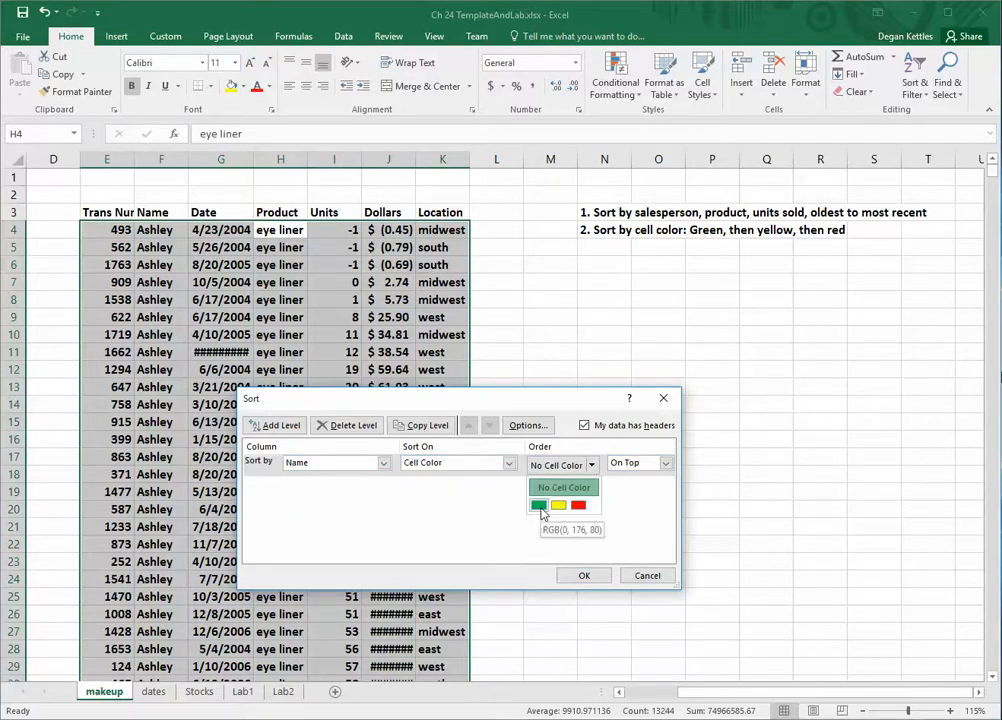
pyautogui.click(539, 506)
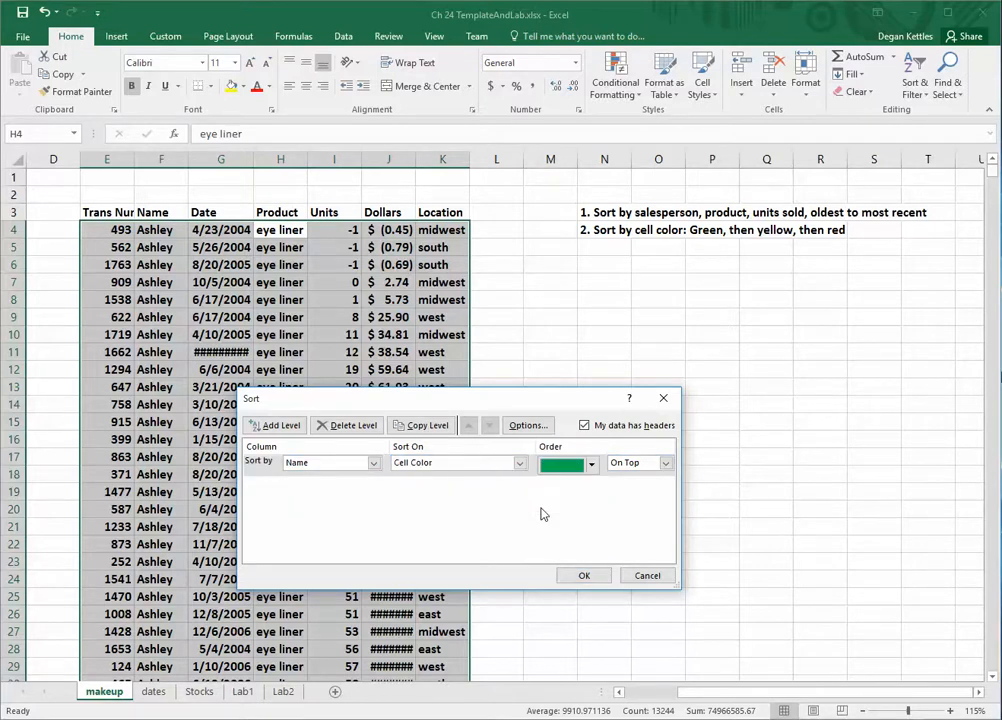
# - Copy the color level for yellow and again for red, both On Top, and apply the sort
pyautogui.click(430, 426)
pyautogui.click(591, 487)
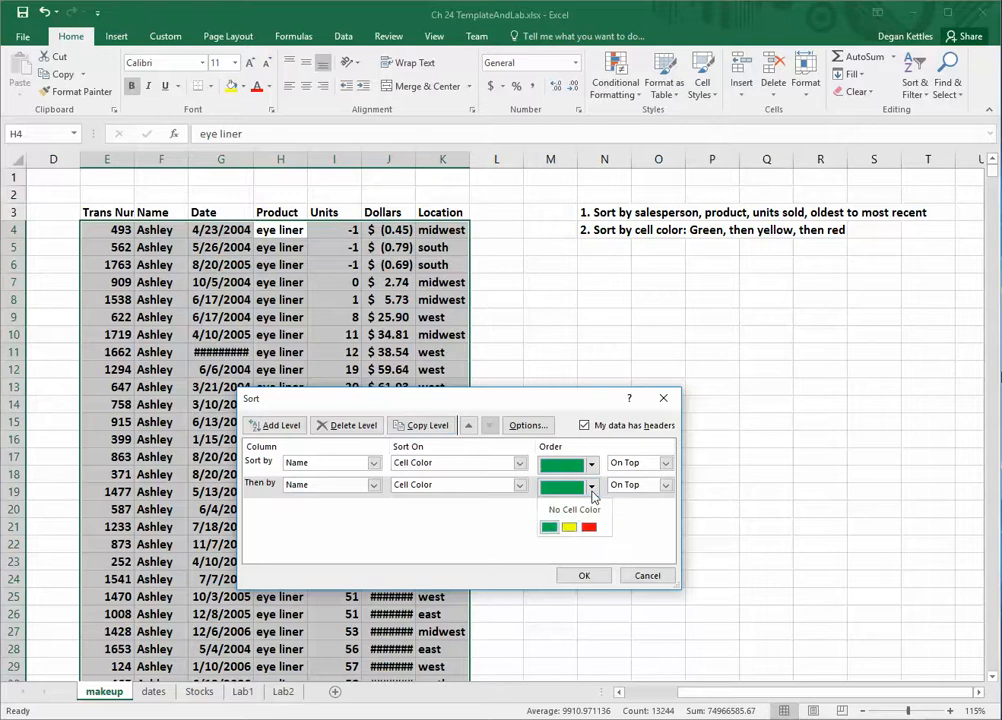
pyautogui.click(569, 528)
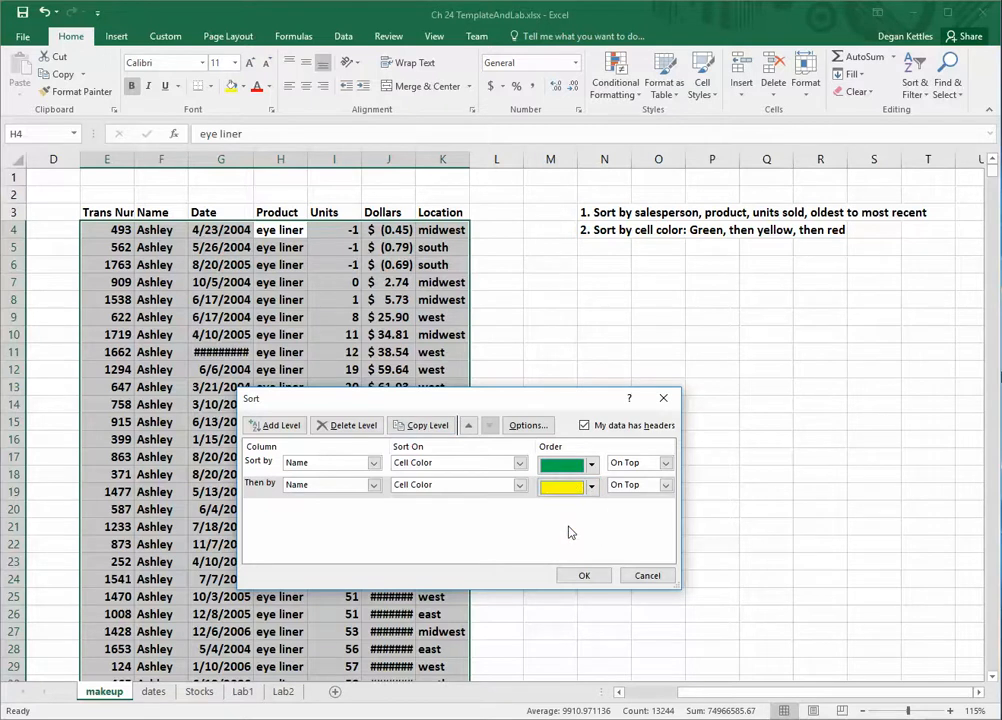
pyautogui.click(420, 425)
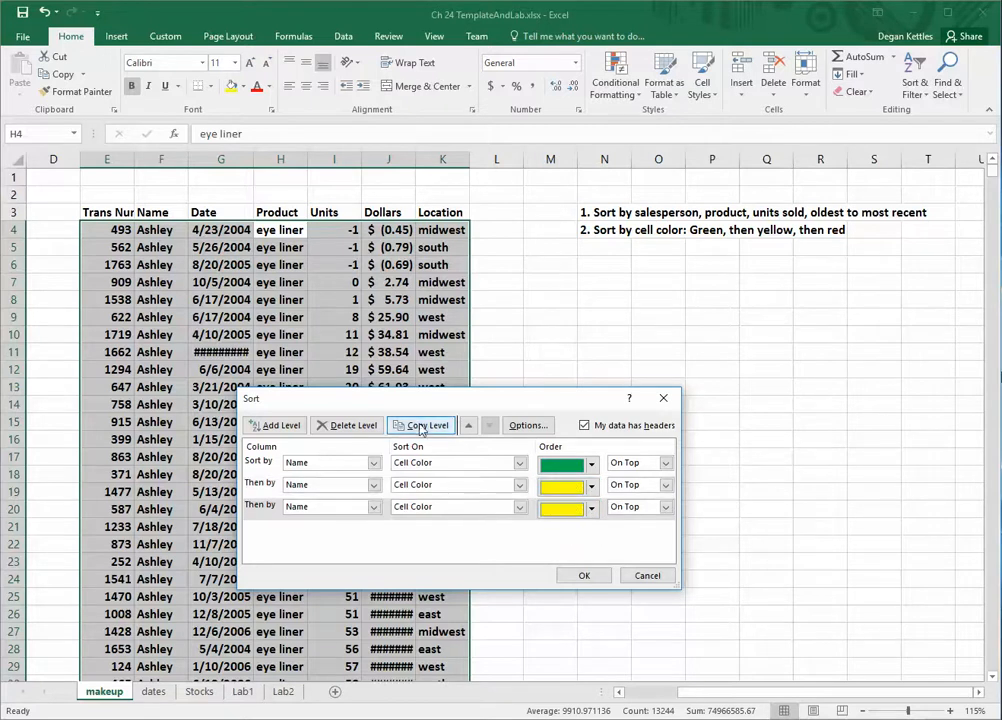
pyautogui.click(592, 510)
pyautogui.click(592, 546)
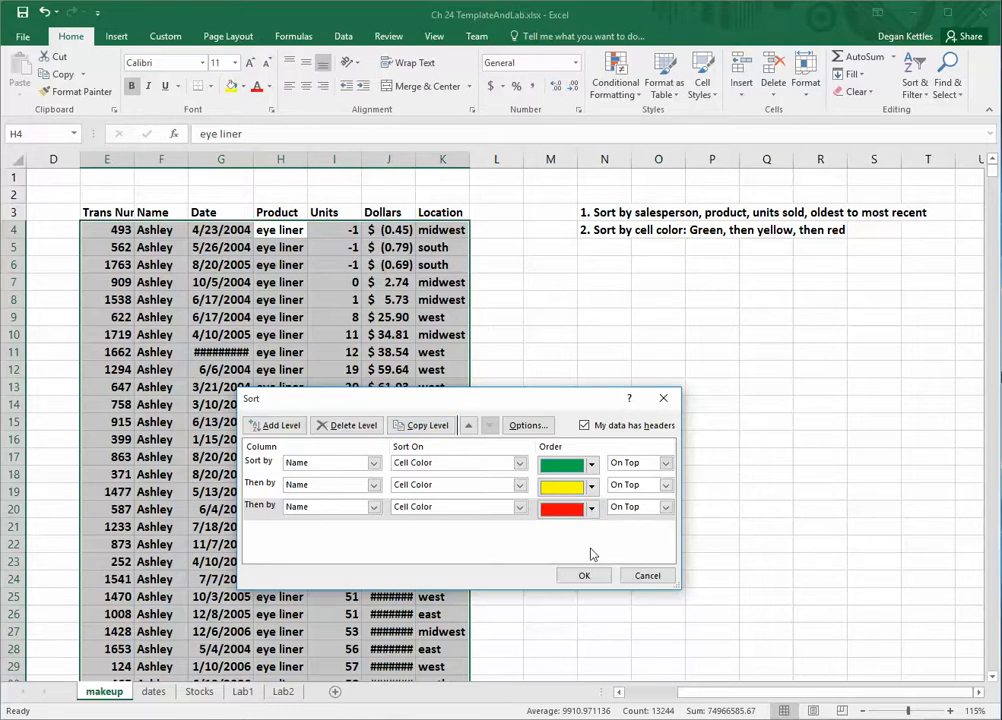
pyautogui.click(666, 509)
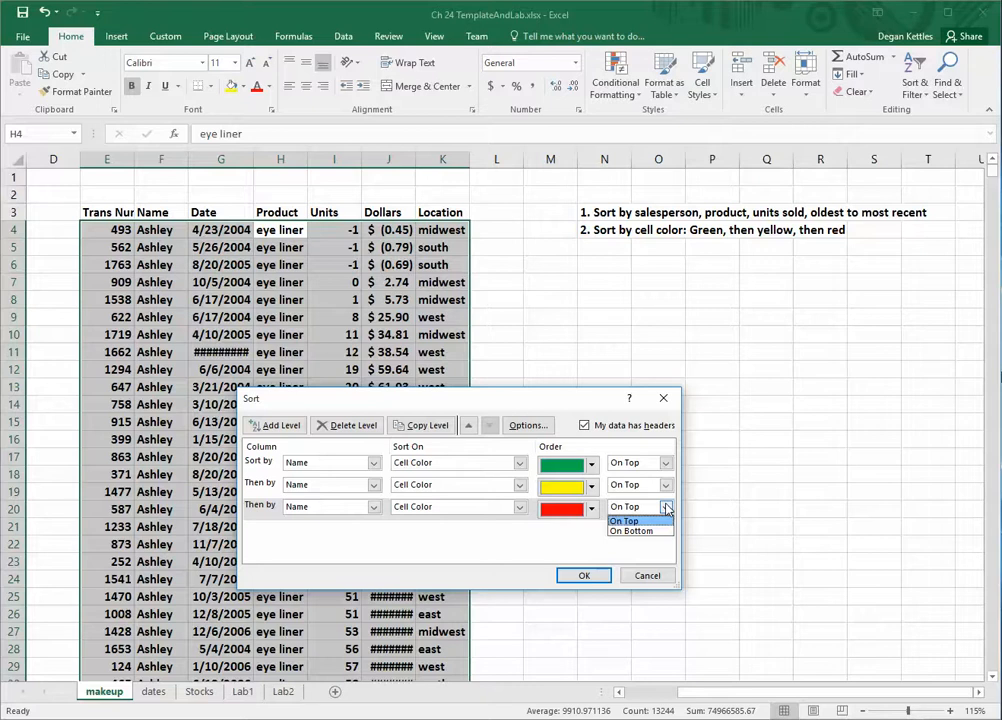
pyautogui.click(625, 521)
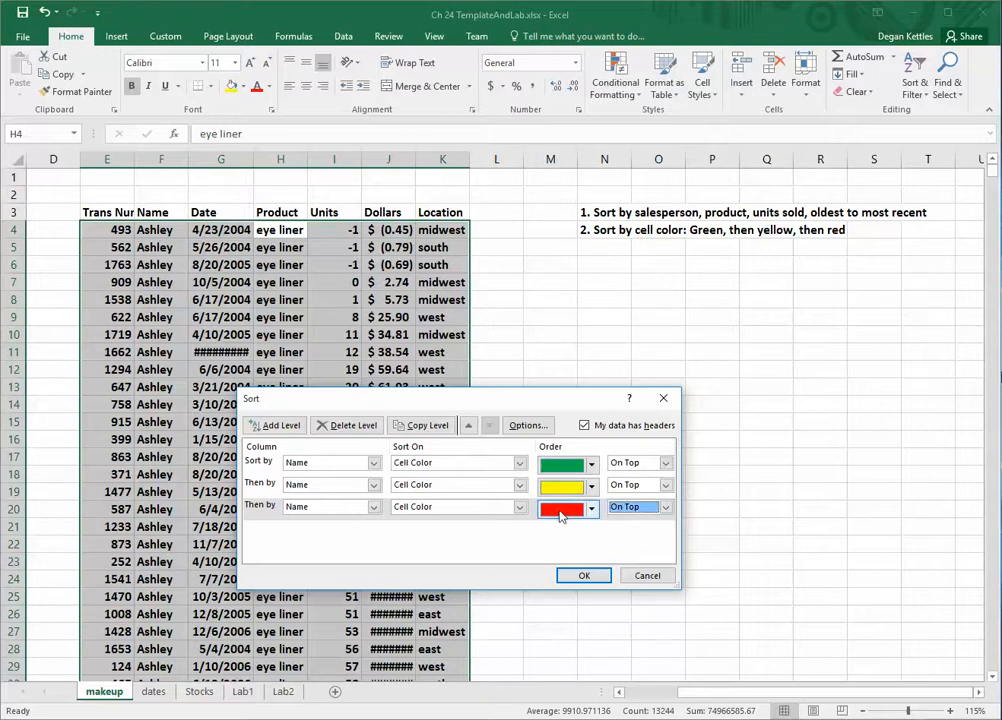
pyautogui.click(581, 580)
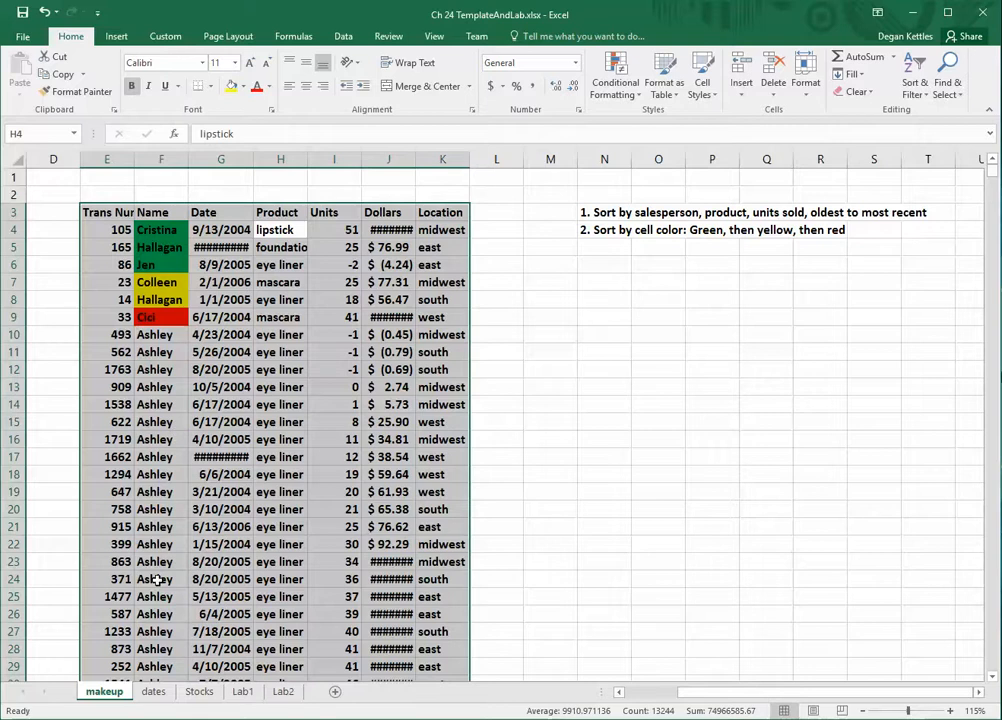
# - Switch to the dates sheet and select the month entries in D6:D15
pyautogui.click(152, 695)
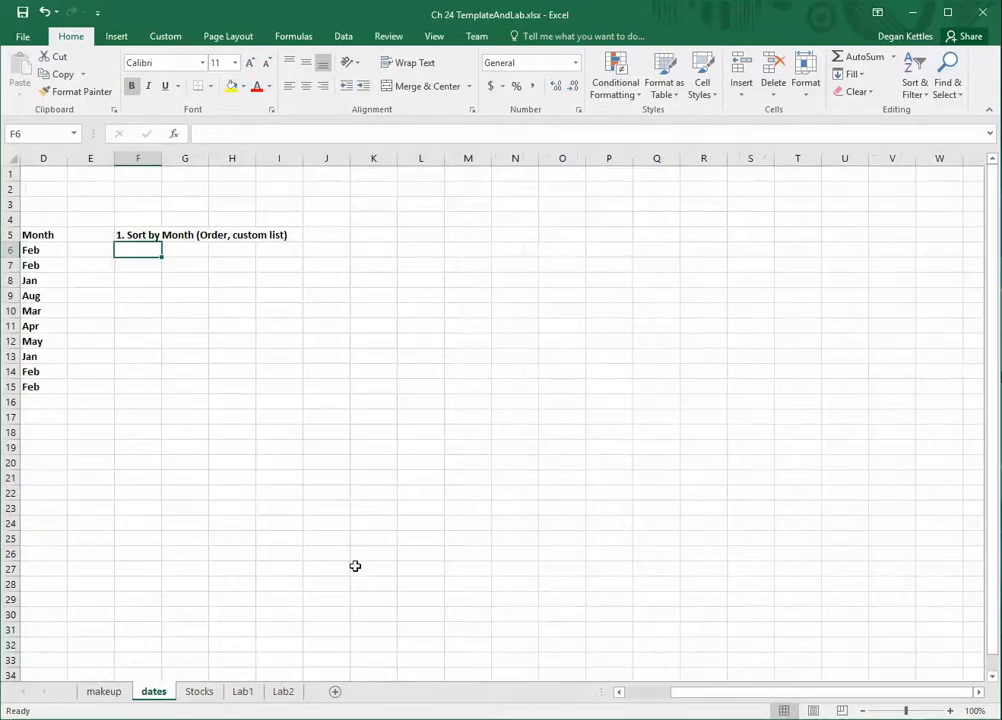
pyautogui.moveTo(720, 693); pyautogui.dragTo(675, 700)
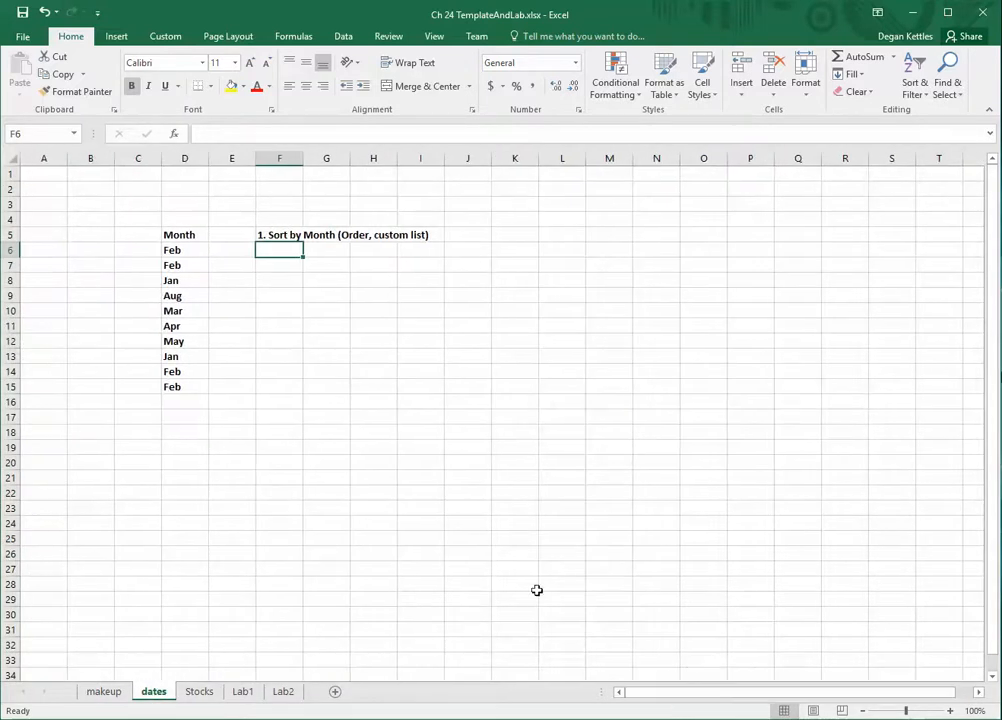
pyautogui.scroll(1, 454, 541)
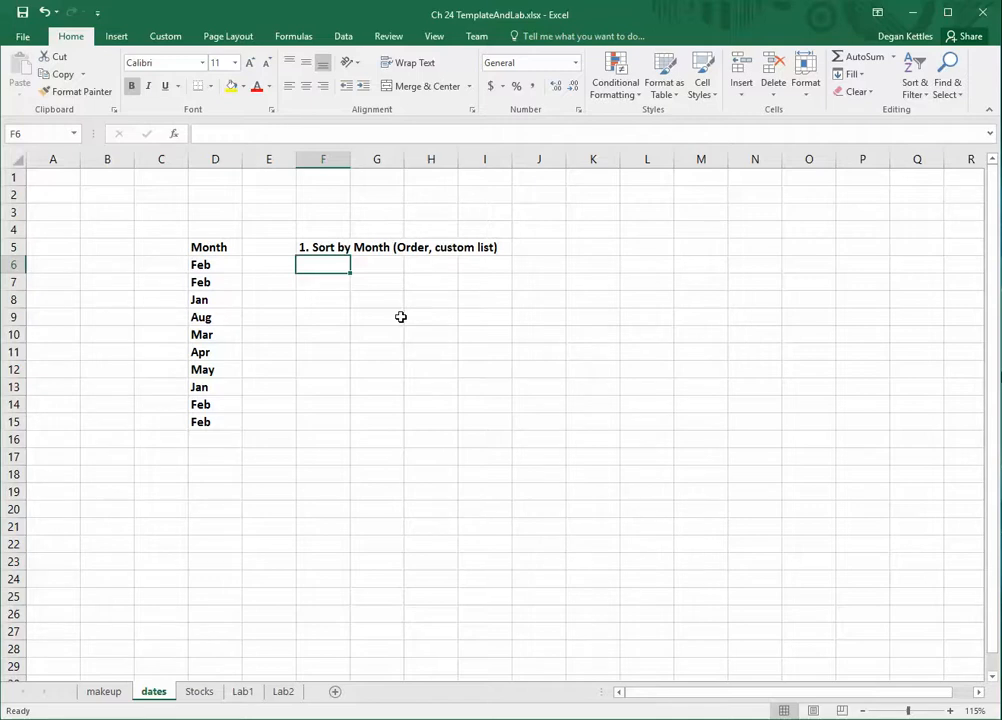
pyautogui.moveTo(208, 264); pyautogui.dragTo(226, 416)
# - Try sorting the selected months alphabetically, first A to Z and then Z to A
pyautogui.click(915, 88)
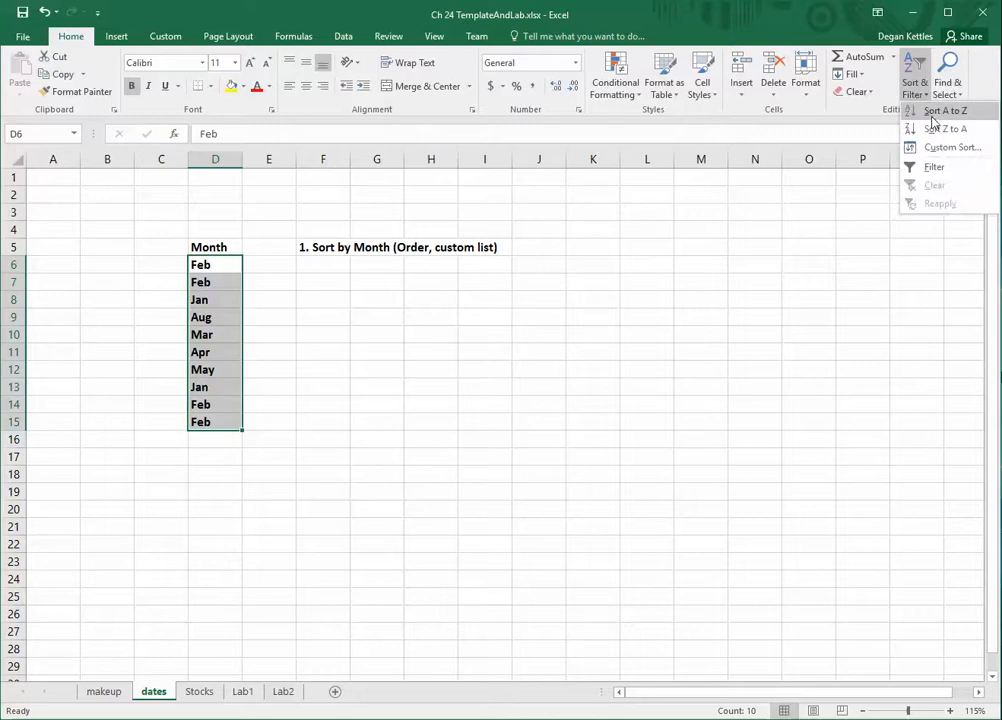
pyautogui.click(940, 112)
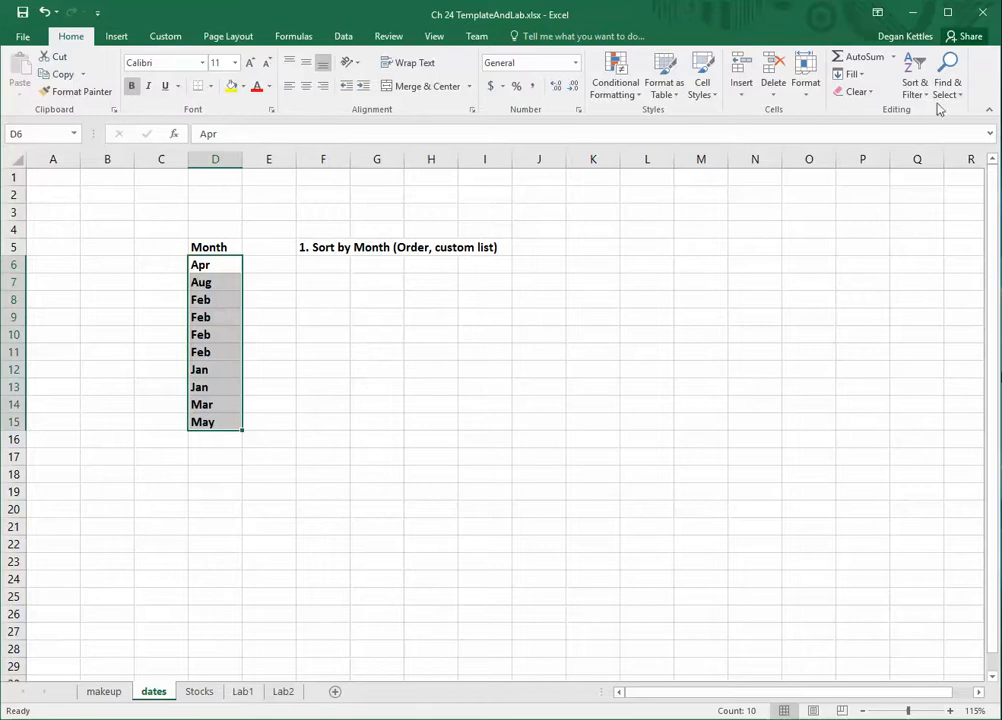
pyautogui.click(914, 82)
pyautogui.click(930, 129)
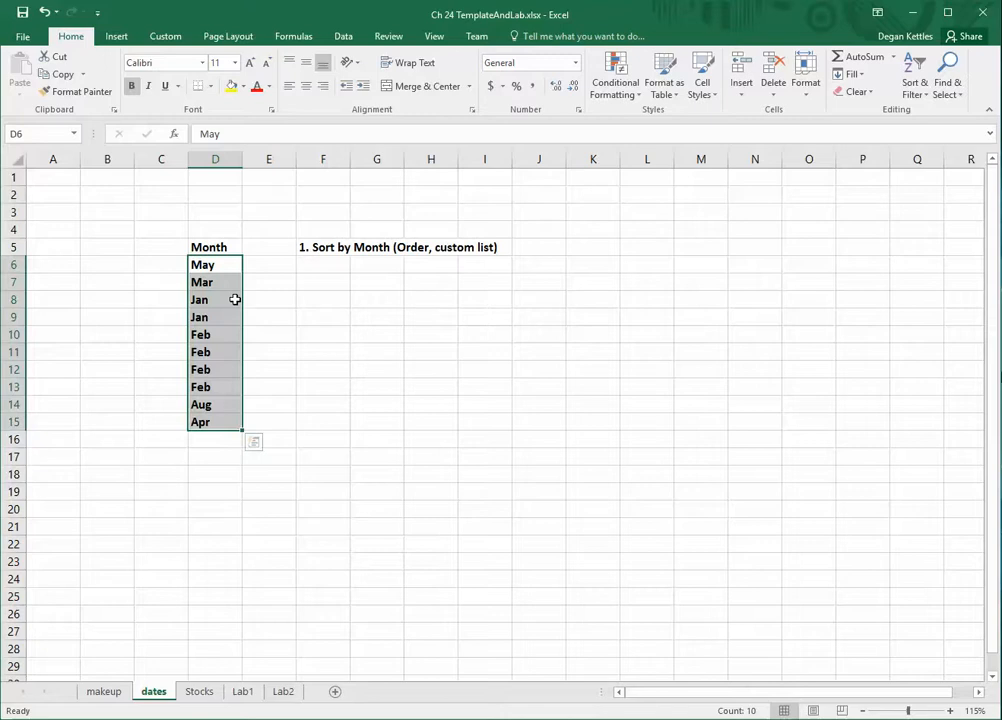
# - Custom sort the months by Column D on values, using the built-in custom list Jan, Feb, Mar, Apr as the order
pyautogui.click(924, 95)
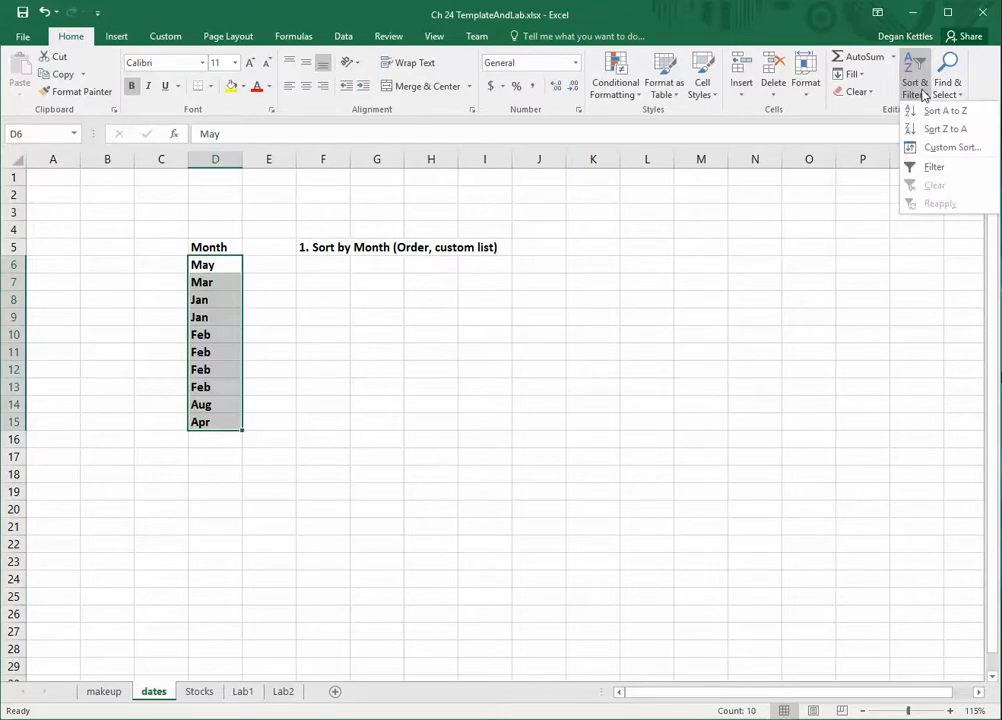
pyautogui.click(925, 148)
pyautogui.moveTo(459, 396); pyautogui.dragTo(687, 308)
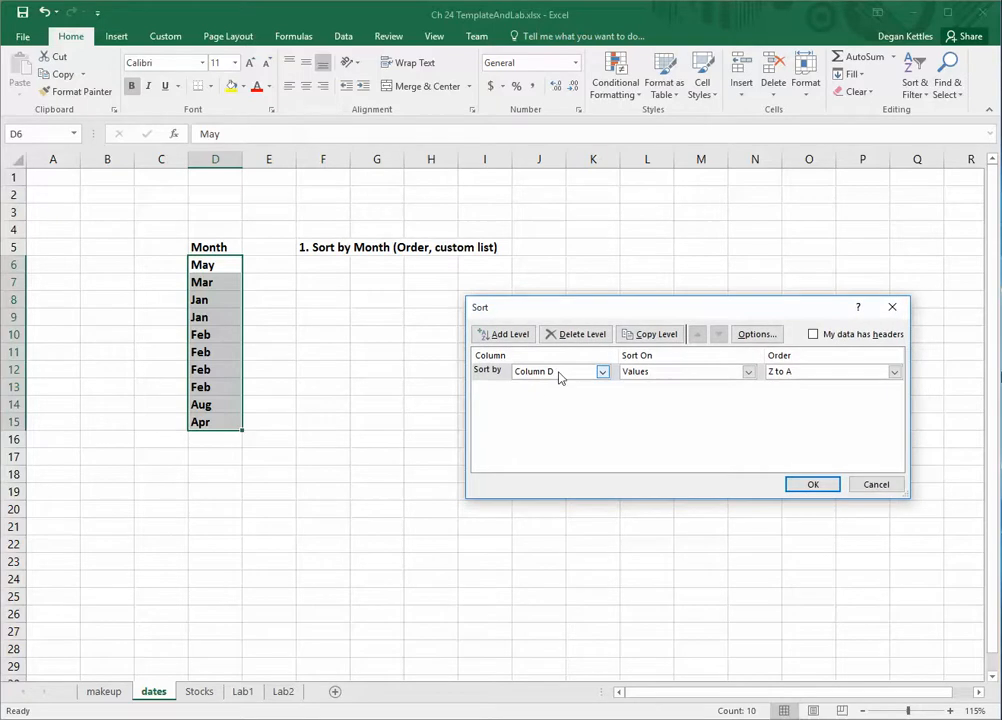
pyautogui.click(811, 379)
pyautogui.click(811, 379)
pyautogui.click(811, 379)
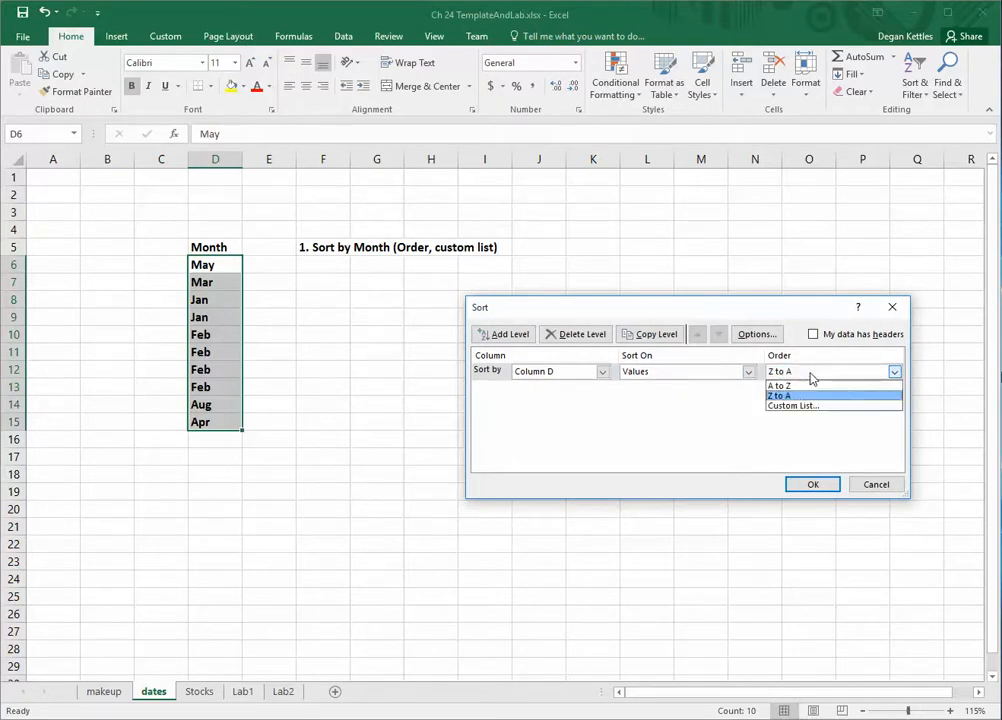
pyautogui.click(788, 405)
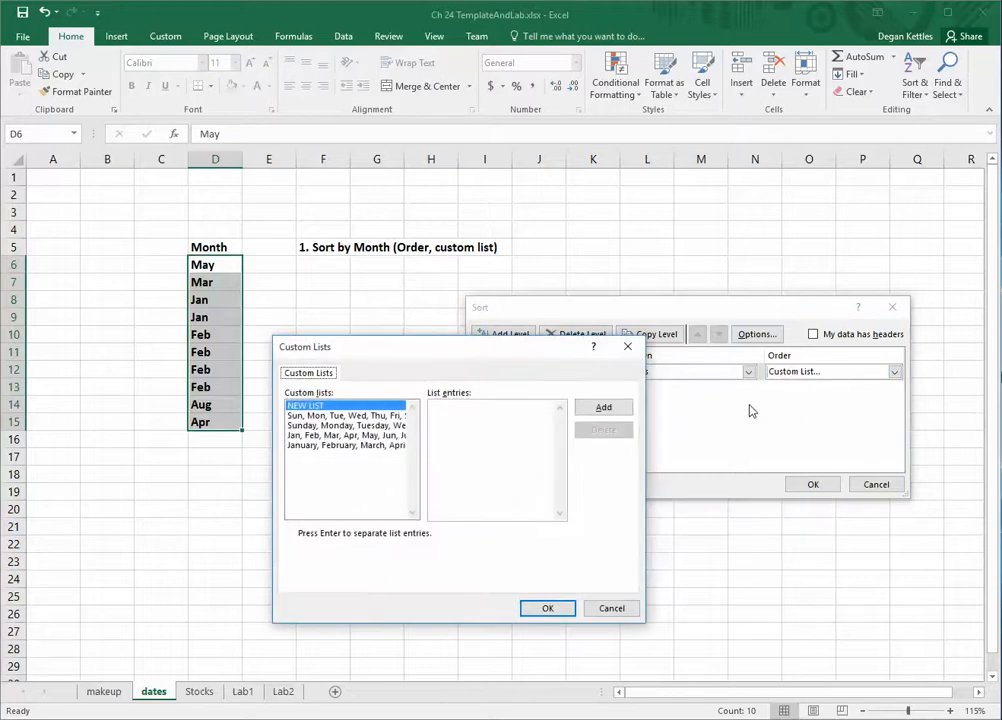
pyautogui.moveTo(470, 349); pyautogui.dragTo(684, 318)
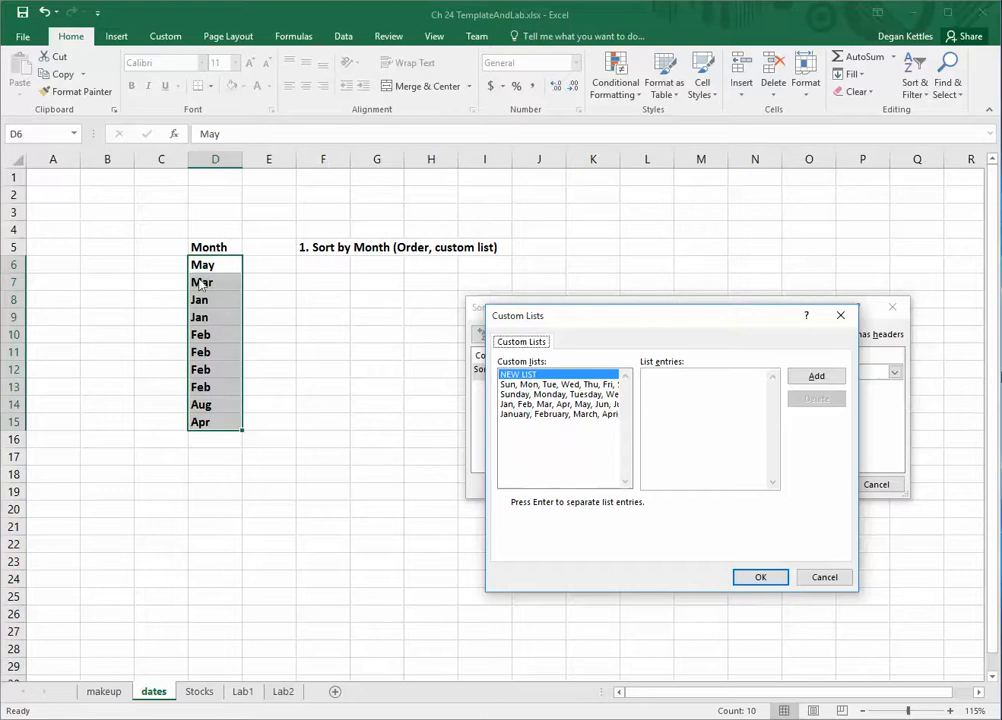
pyautogui.click(519, 405)
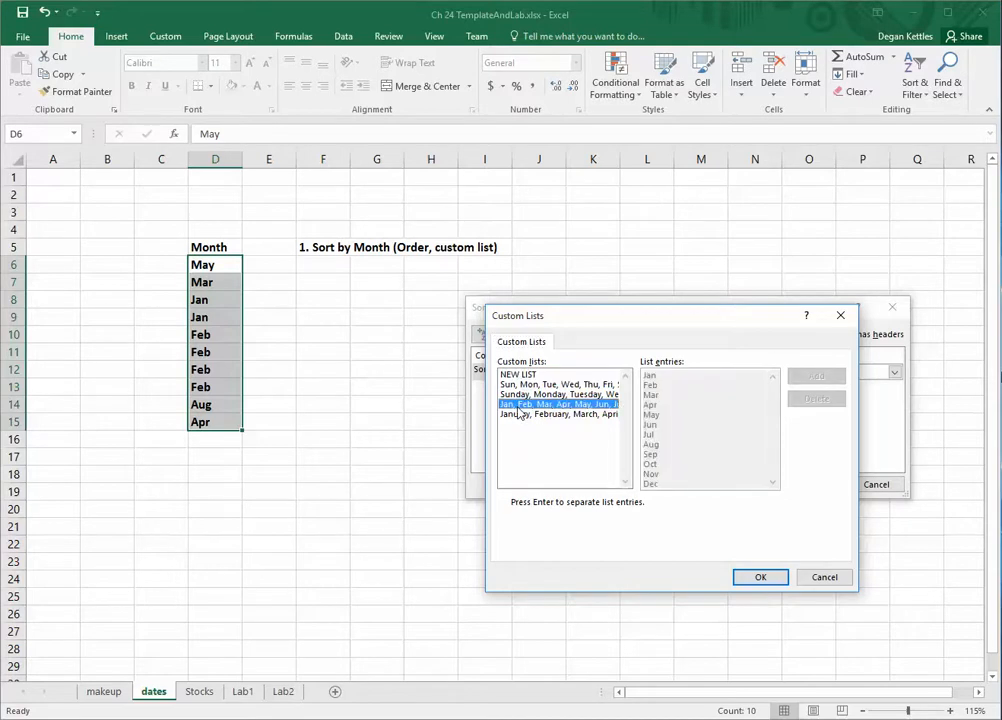
pyautogui.click(758, 579)
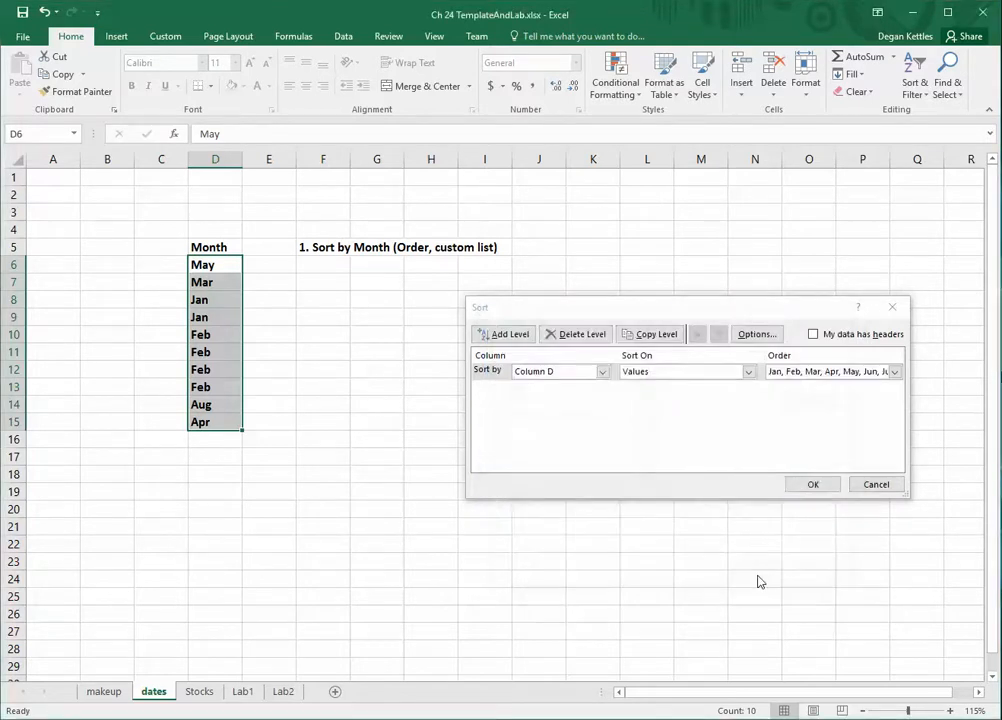
pyautogui.click(818, 486)
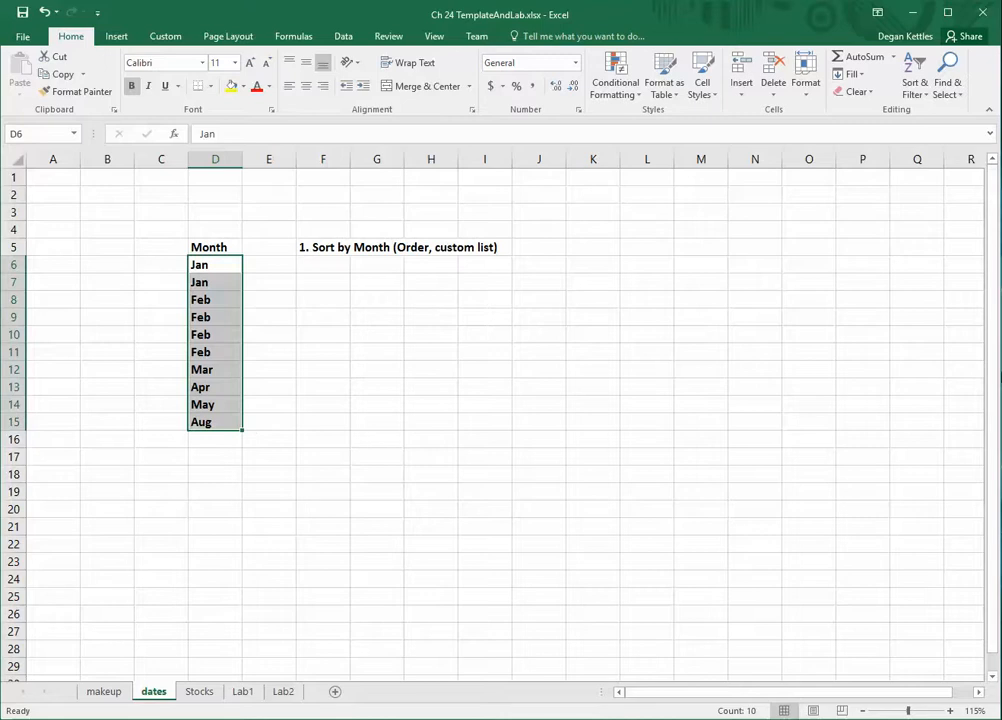
# - Look at the available custom lists for the month sort order, and leave without changing the sort
pyautogui.click(913, 88)
pyautogui.click(925, 148)
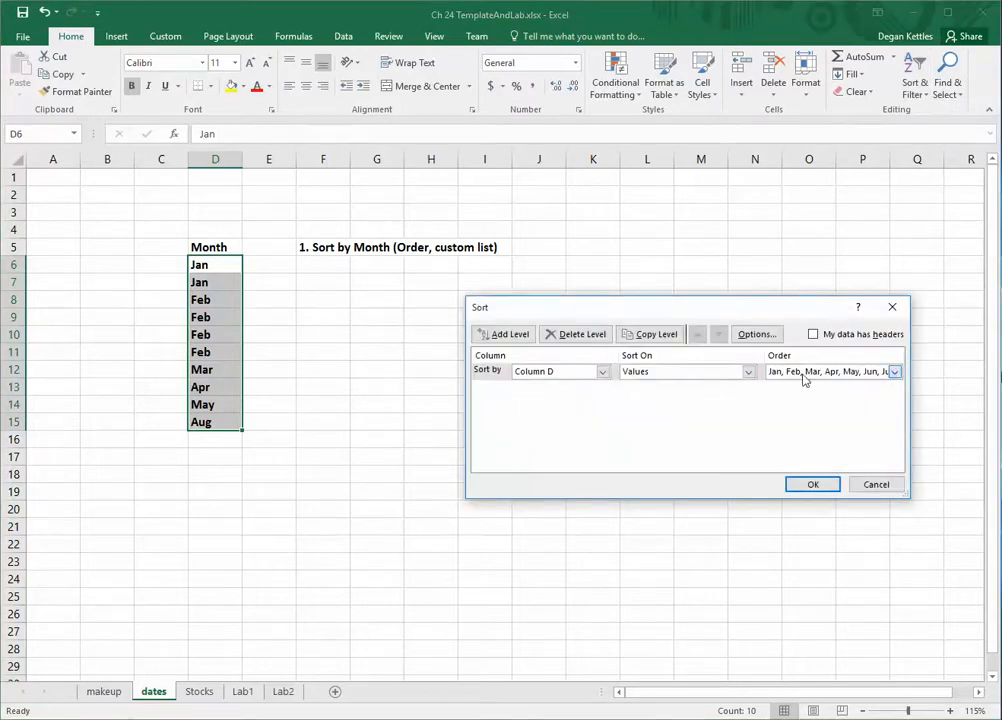
pyautogui.click(894, 371)
pyautogui.click(806, 428)
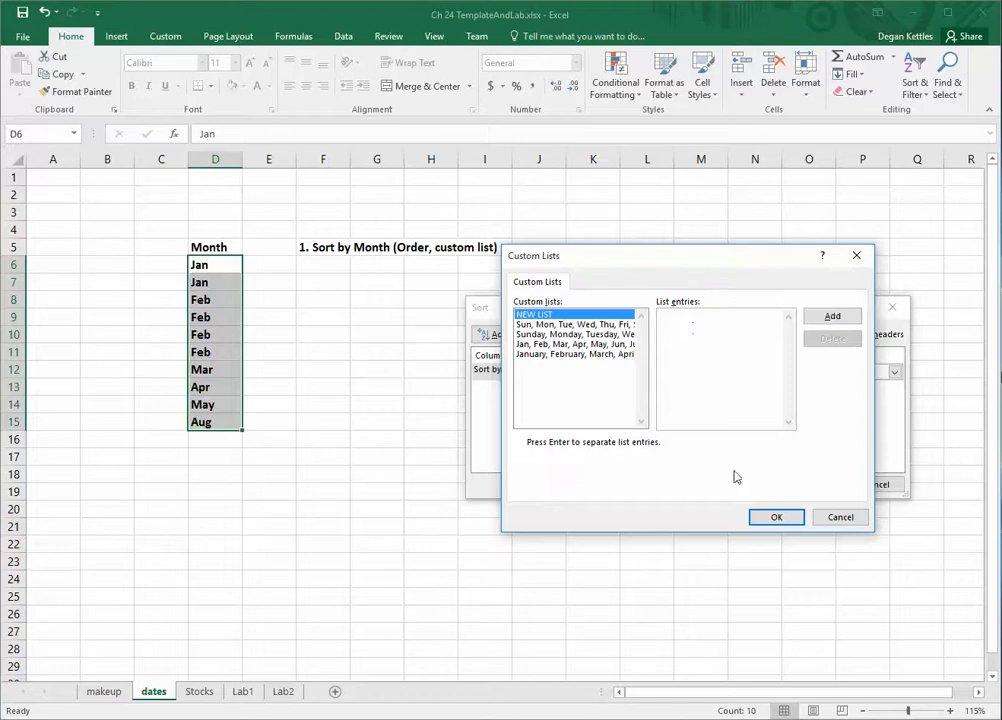
pyautogui.click(840, 517)
pyautogui.click(877, 484)
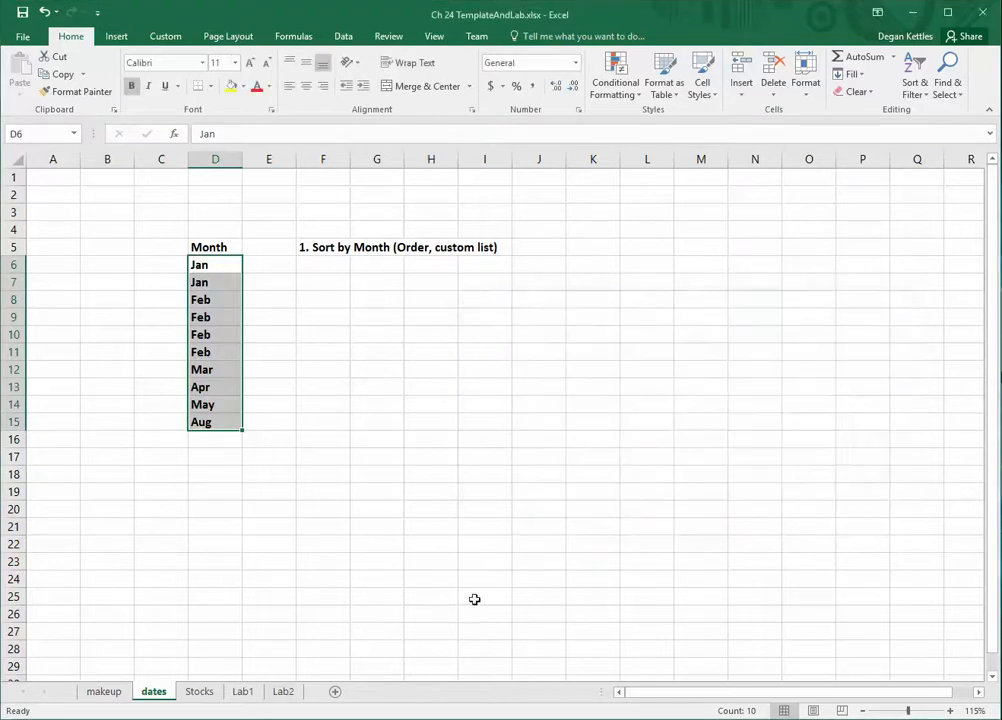
# - Switch to the Stocks sheet and select the year and stock return data in A8:B81
pyautogui.click(192, 693)
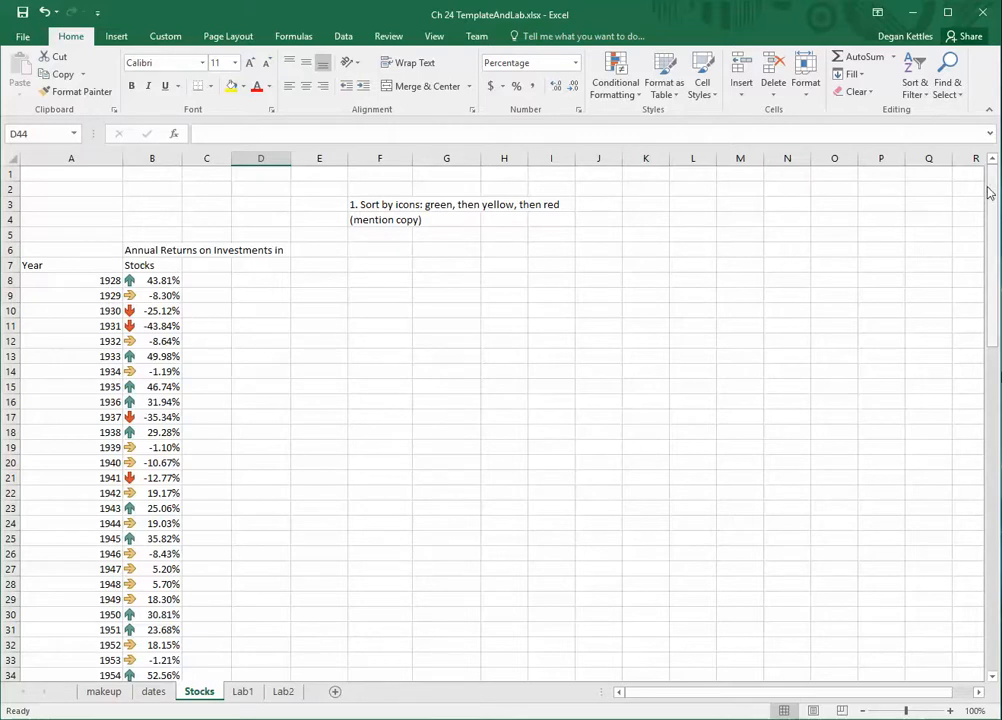
pyautogui.moveTo(988, 188); pyautogui.dragTo(916, 190)
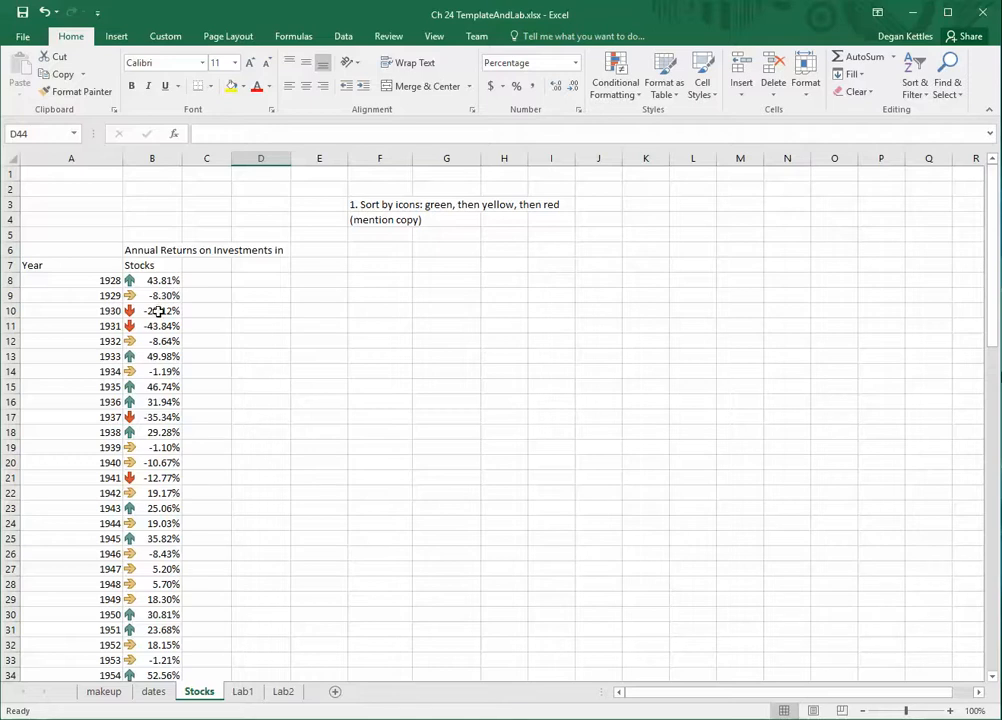
pyautogui.click(158, 311)
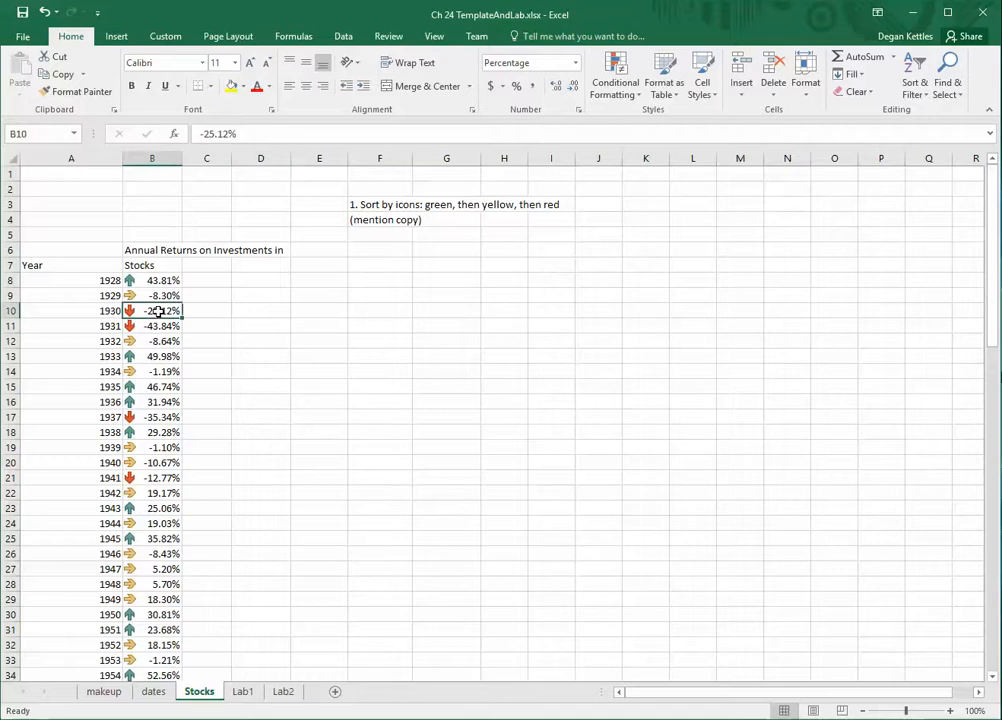
pyautogui.click(165, 477)
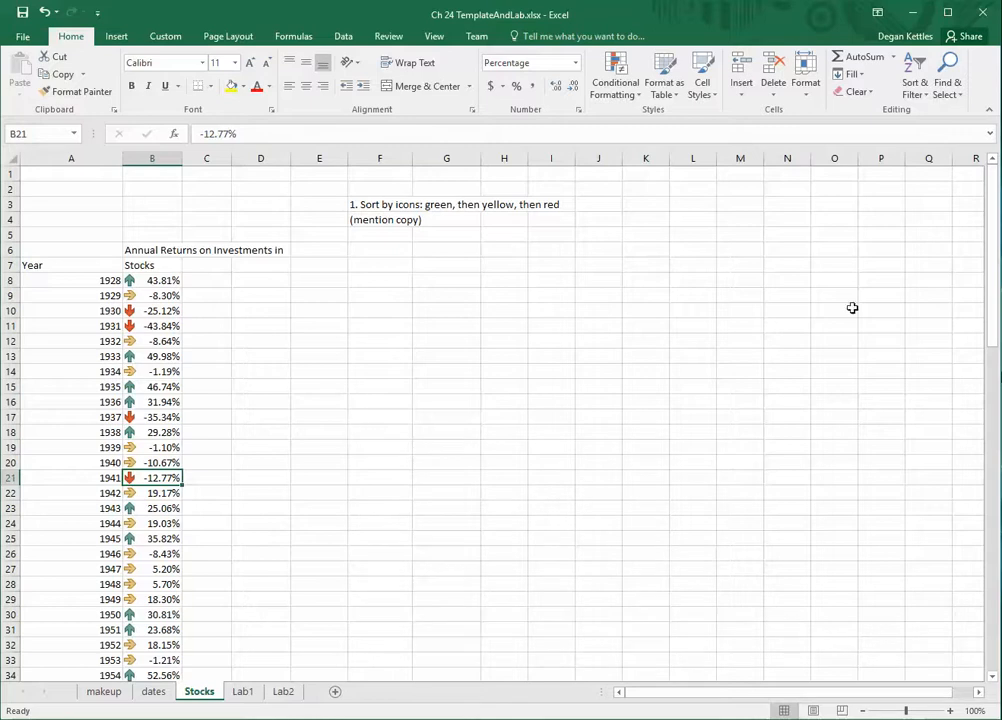
pyautogui.click(115, 282)
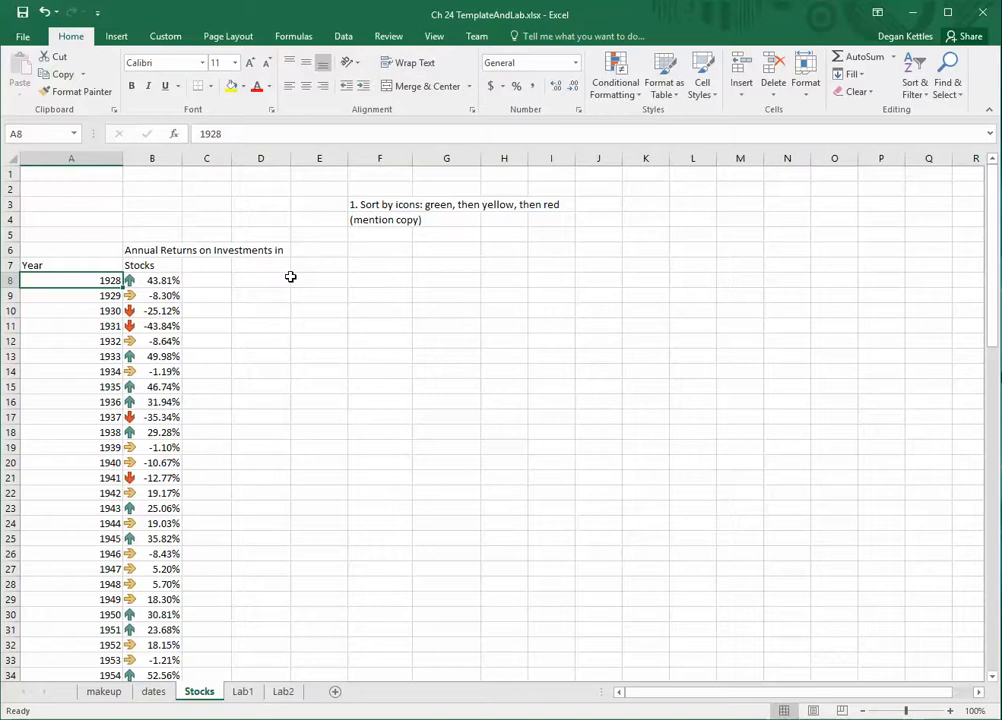
pyautogui.hotkey('shift', 'Right')
pyautogui.hotkey('ctrl', 'shift', 'Down')
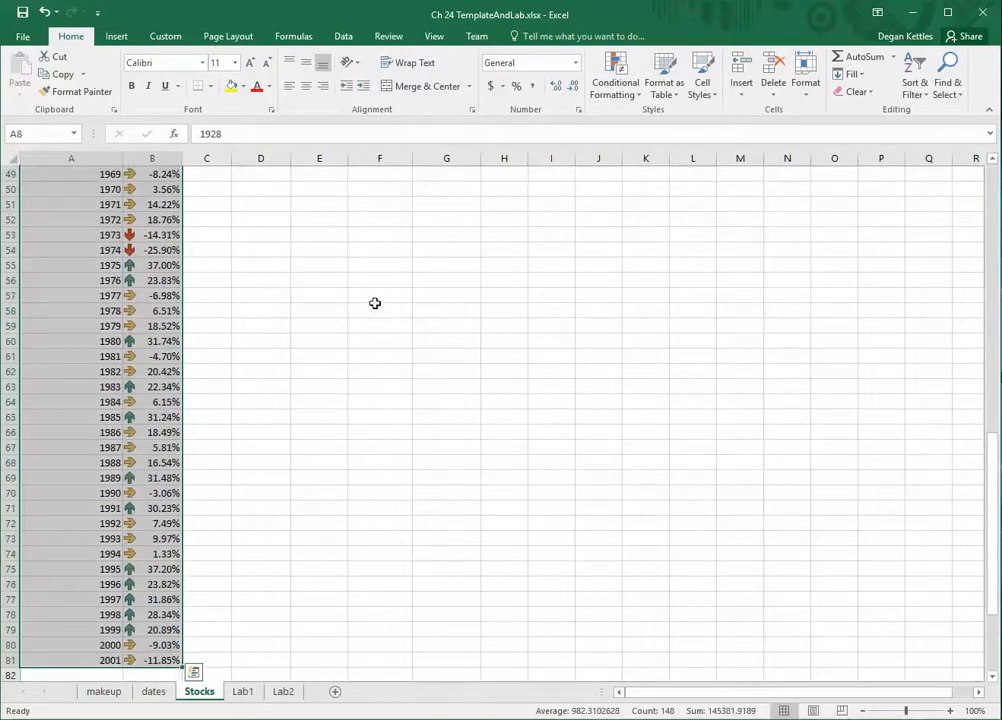
pyautogui.moveTo(988, 465); pyautogui.dragTo(988, 460)
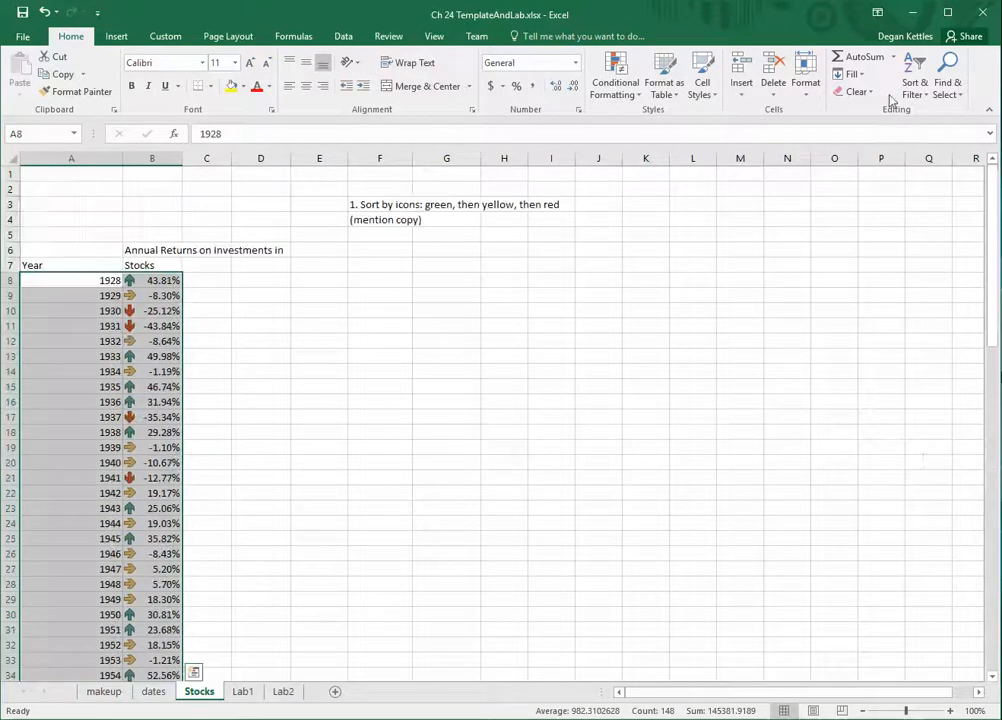
# - Set up a custom sort of the selected data by Column B on Cell Icon, with the green up arrow On Top
pyautogui.click(922, 91)
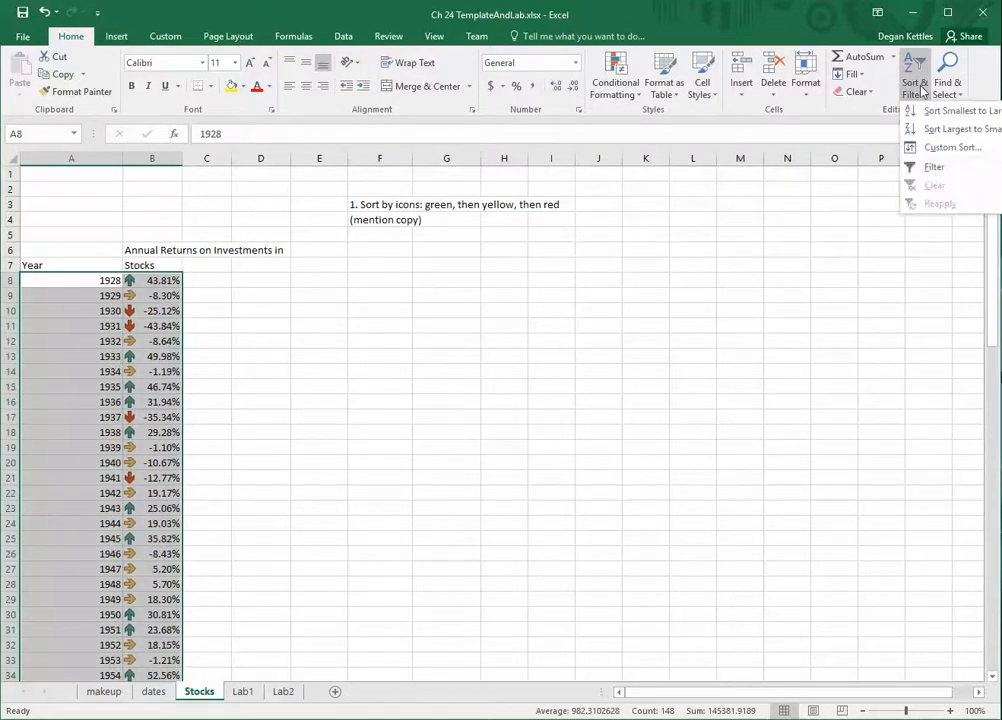
pyautogui.click(932, 150)
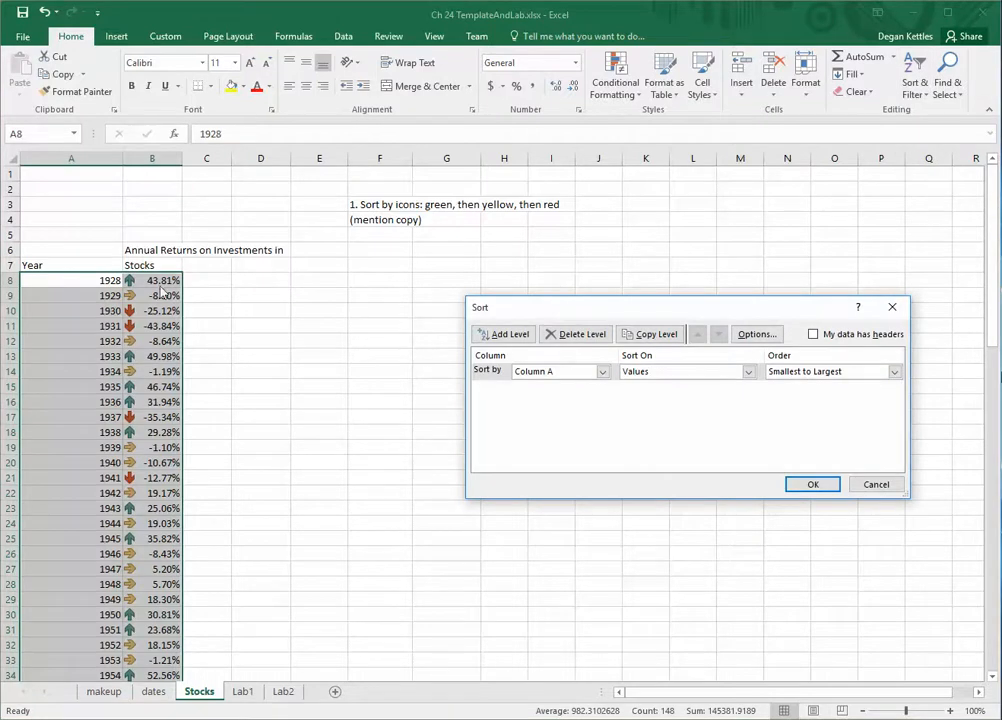
pyautogui.click(602, 371)
pyautogui.click(533, 395)
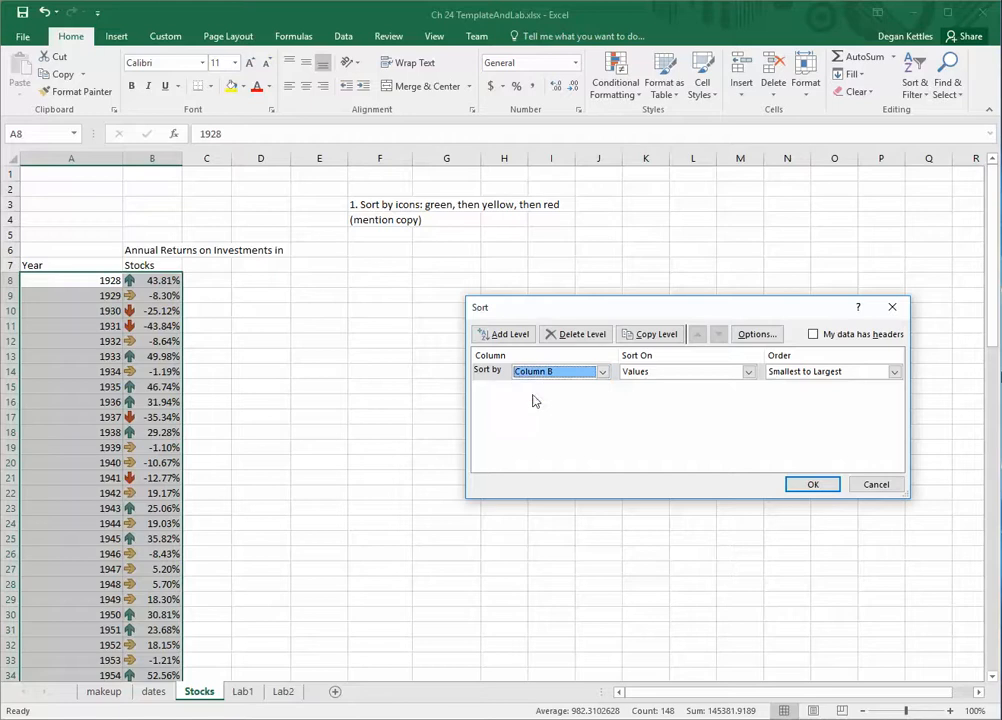
pyautogui.click(749, 371)
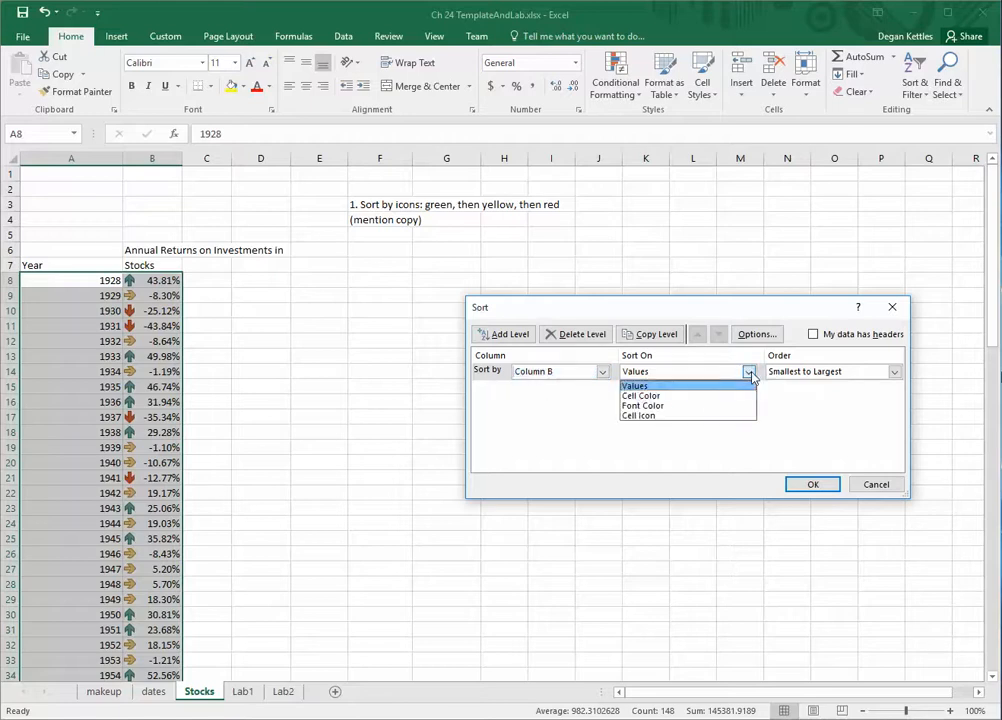
pyautogui.click(660, 416)
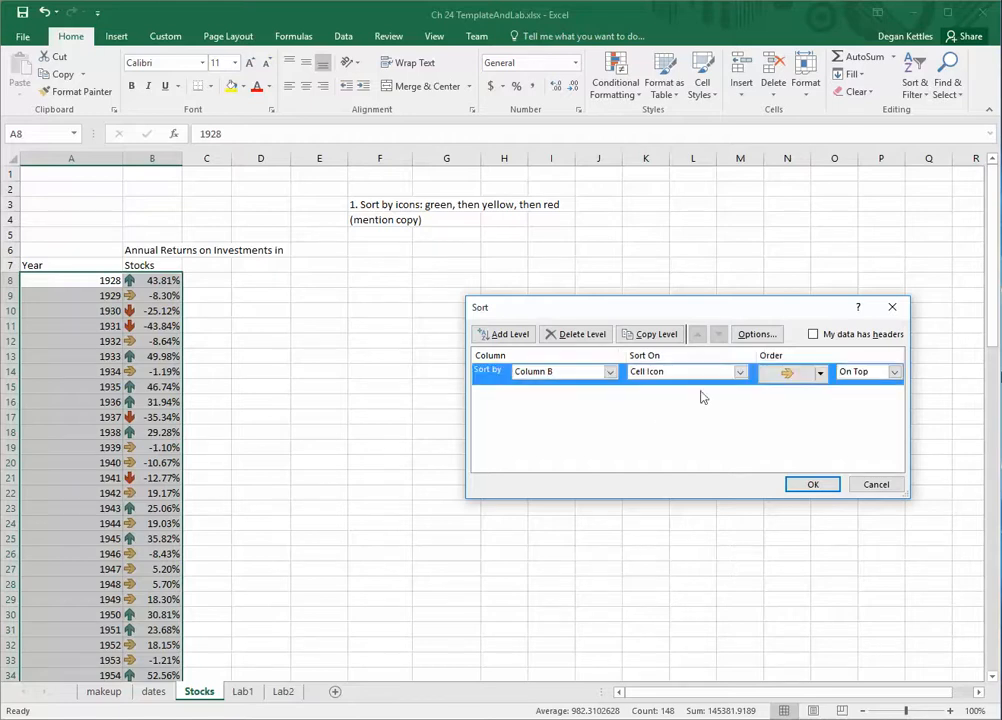
pyautogui.click(821, 373)
pyautogui.click(787, 398)
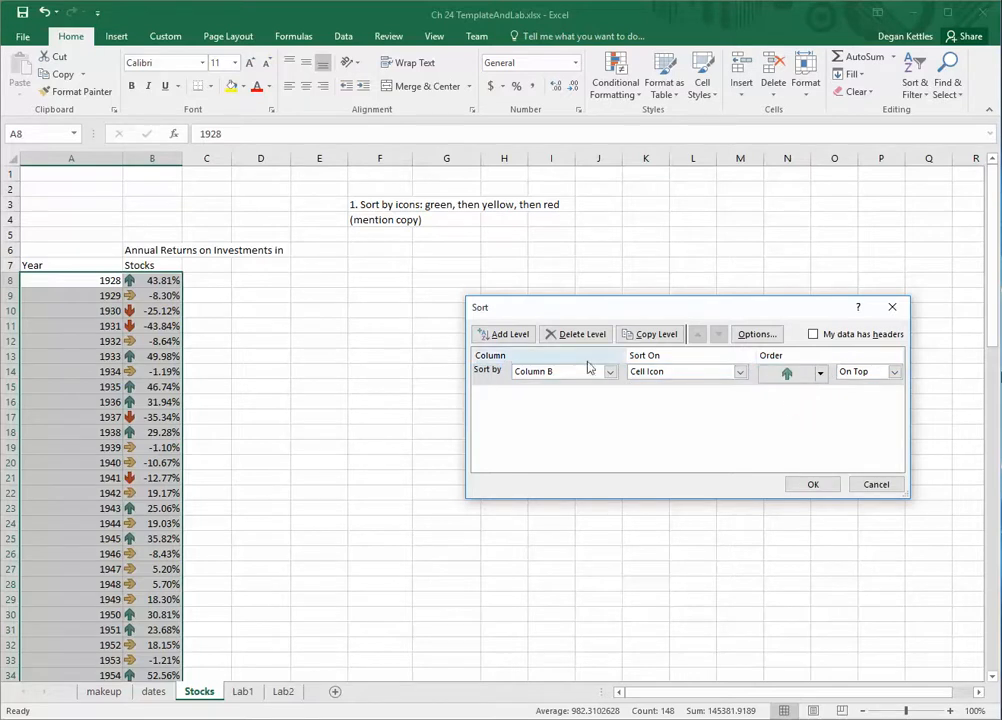
# - Copy the icon level for the yellow sideways arrow and again for the red down arrow, both On Top, and apply the sort
pyautogui.click(657, 338)
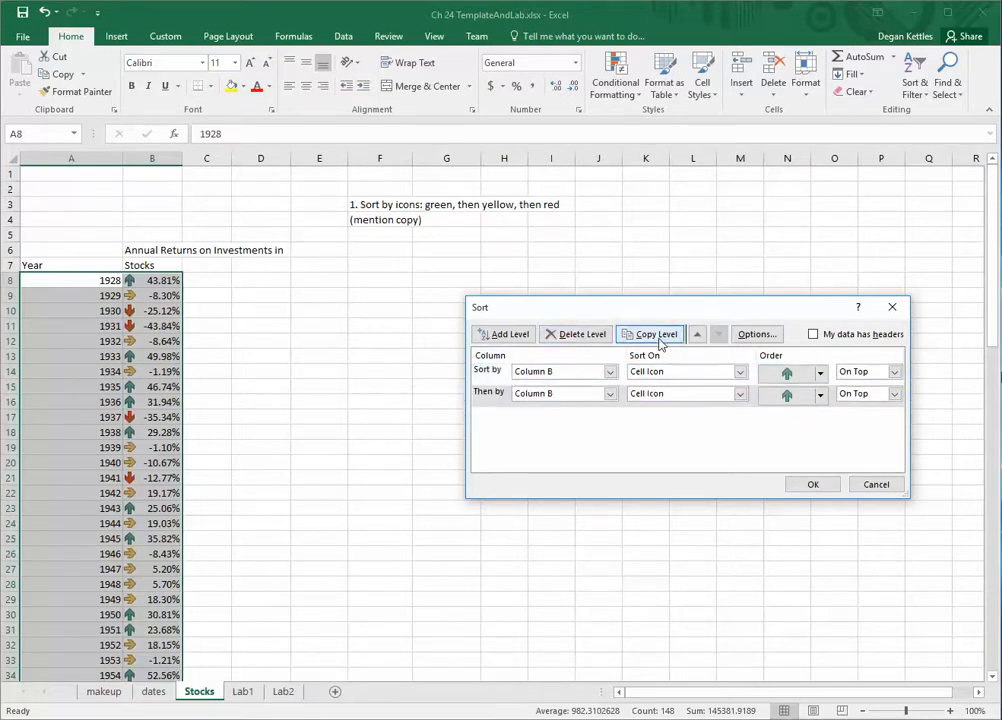
pyautogui.click(795, 395)
pyautogui.click(774, 421)
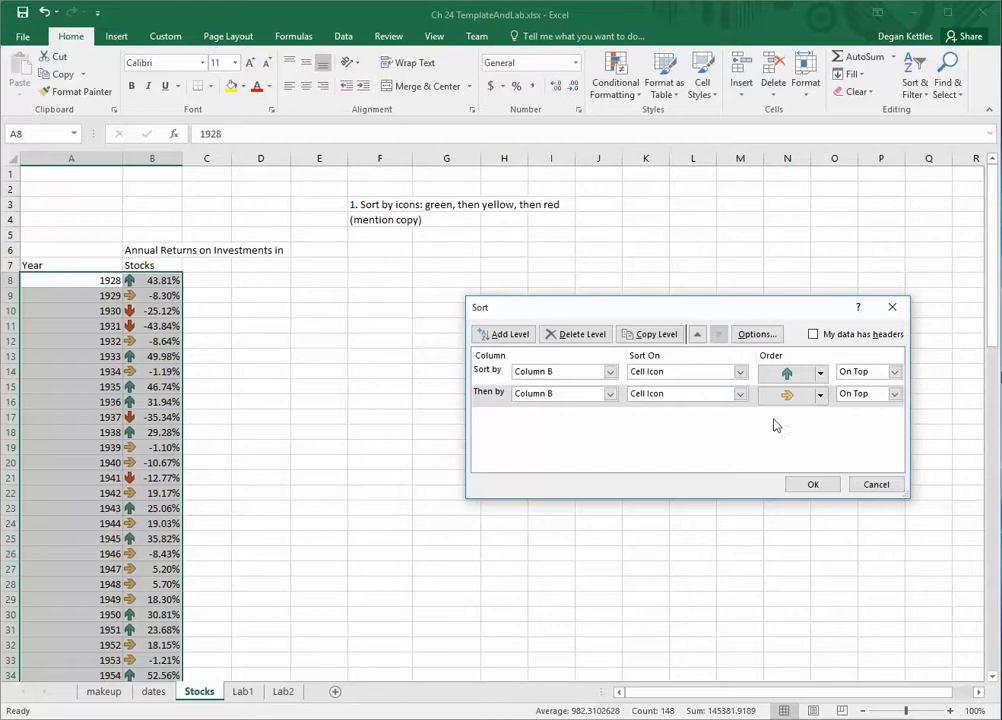
pyautogui.click(650, 336)
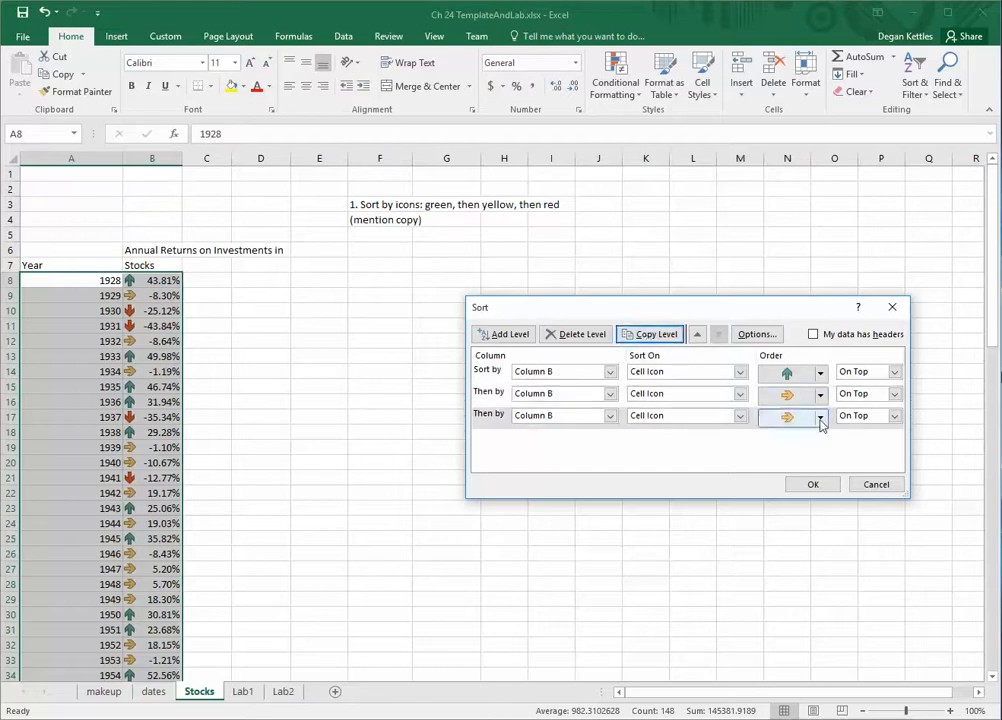
pyautogui.click(820, 416)
pyautogui.click(786, 460)
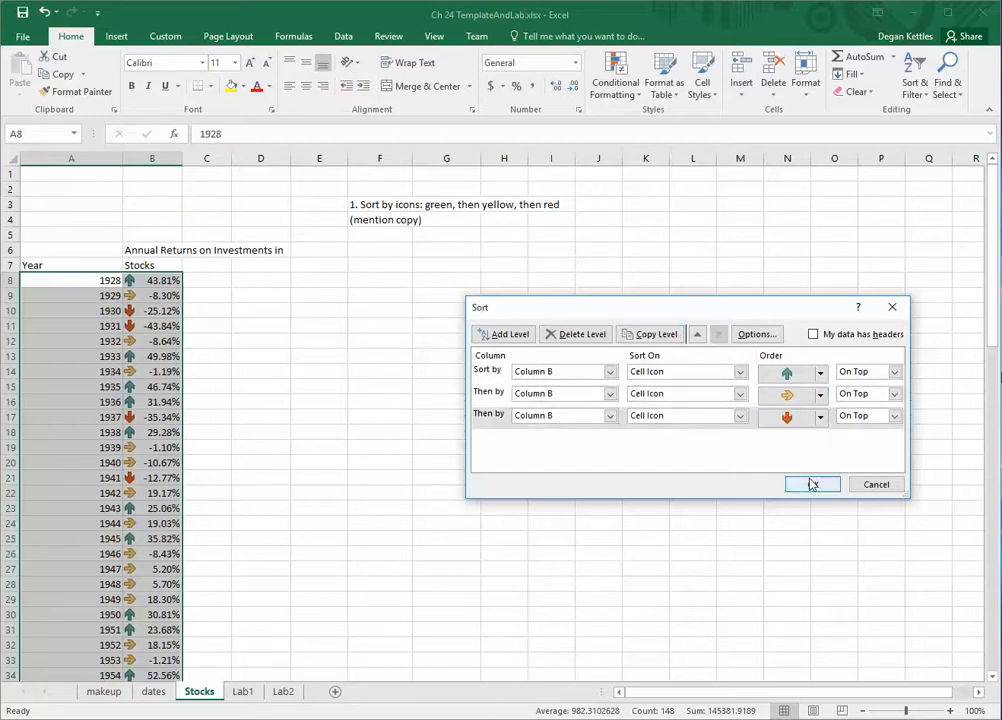
pyautogui.click(812, 485)
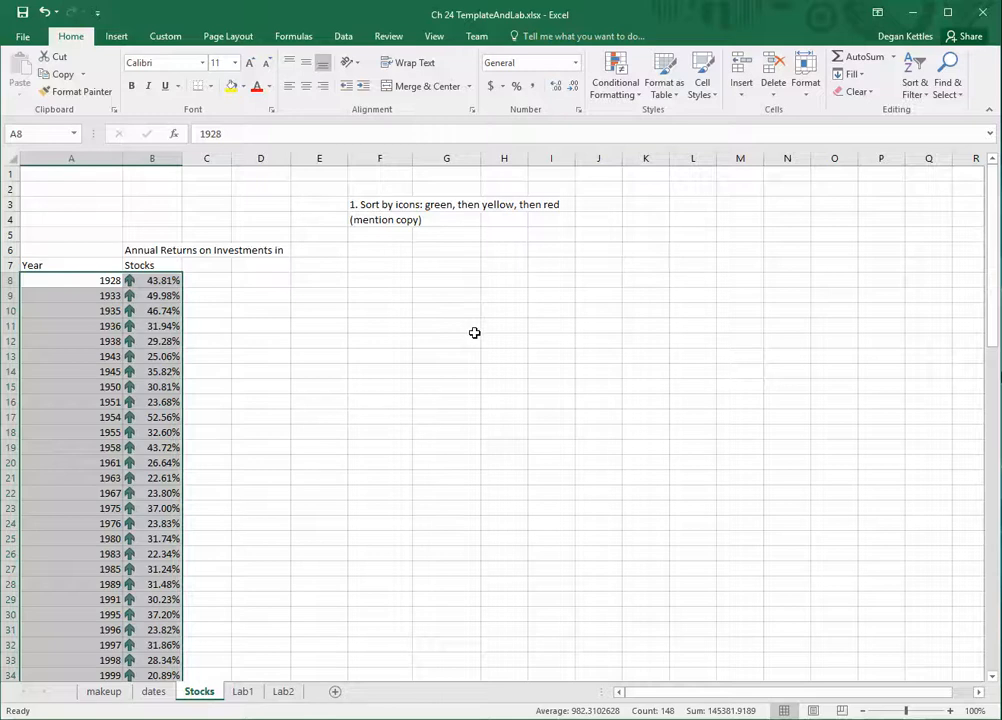
pyautogui.scroll(-18, 474, 332)
pyautogui.scroll(7, 474, 332)
pyautogui.scroll(11, 474, 332)
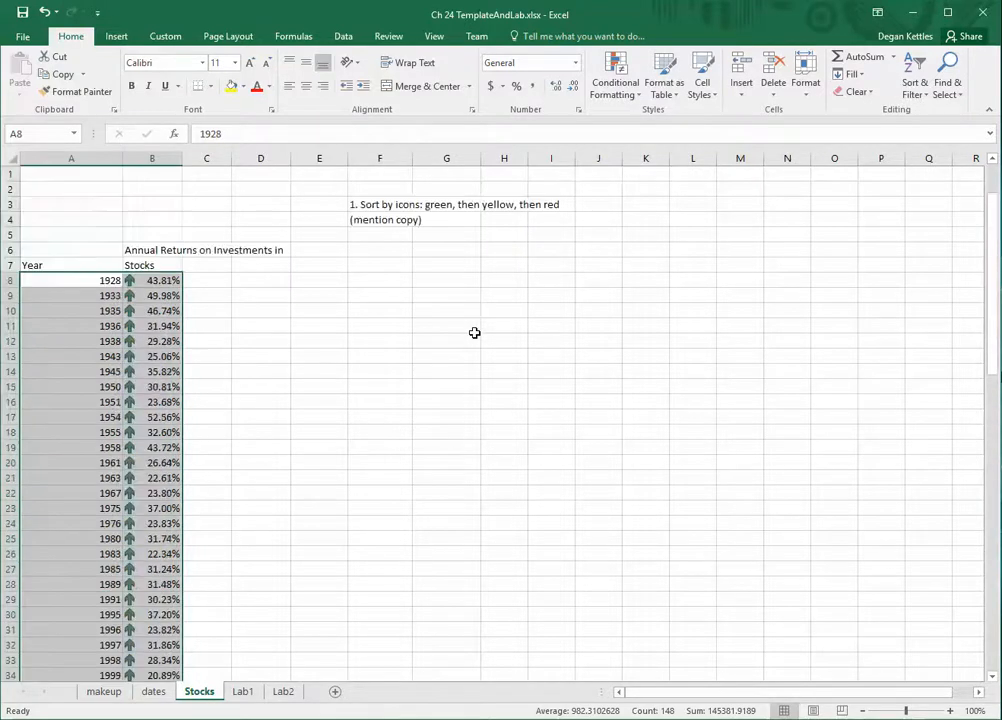
pyautogui.scroll(-2, 474, 332)
pyautogui.scroll(1, 474, 332)
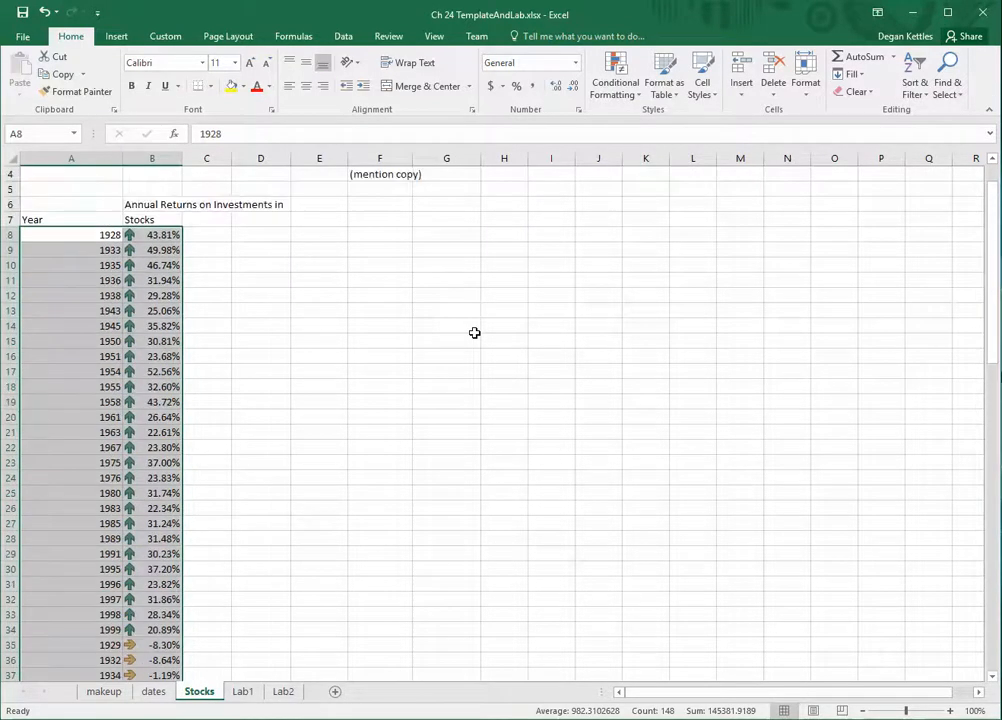